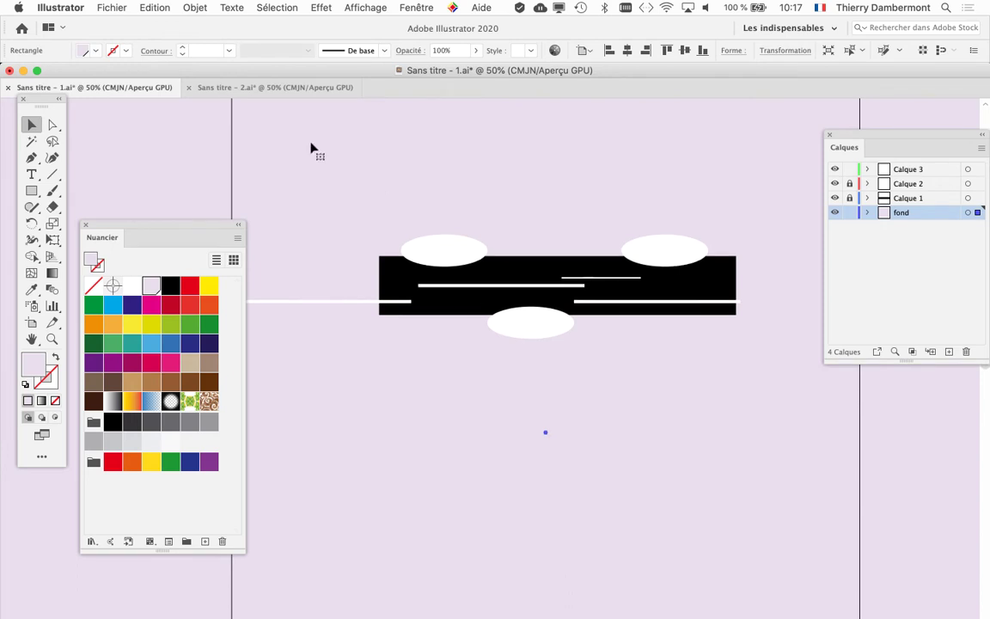
# Step: Compare the black road motif in document Sans titre - 1 with its version in Sans titre - 2
pyautogui.click(256, 87)
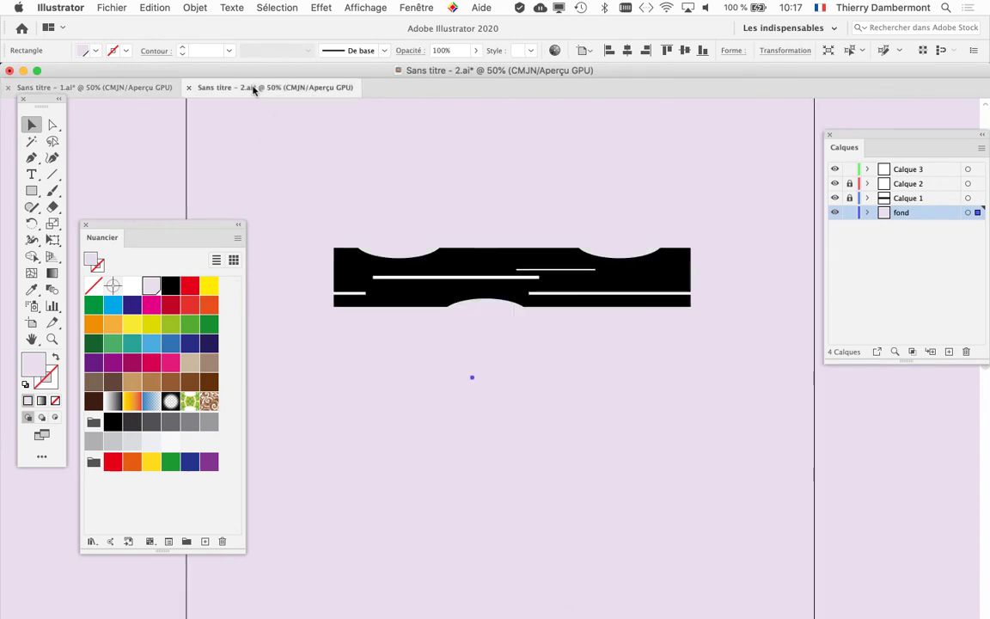
pyautogui.click(140, 89)
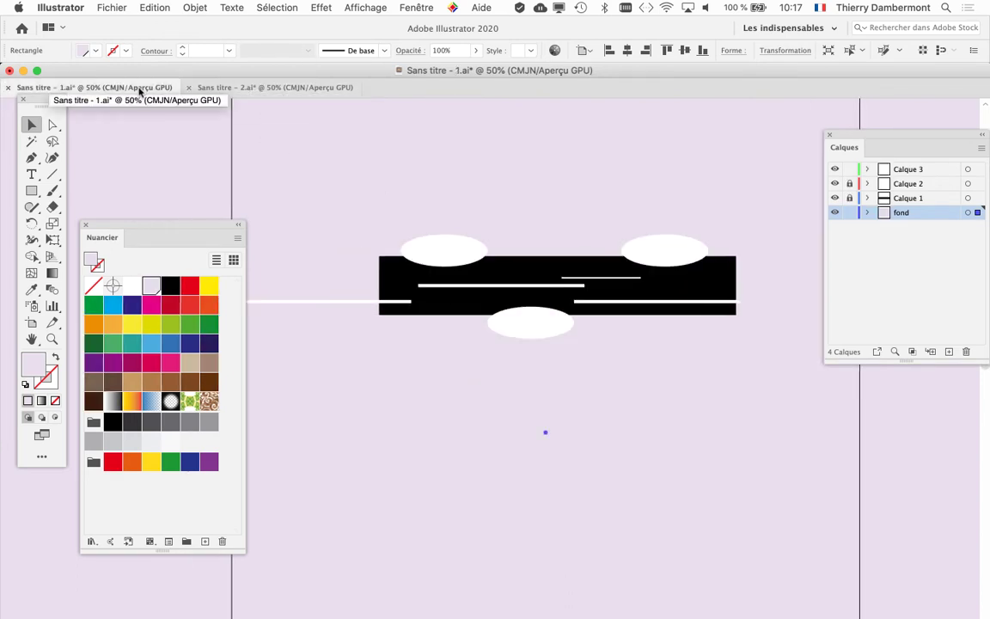
pyautogui.click(252, 89)
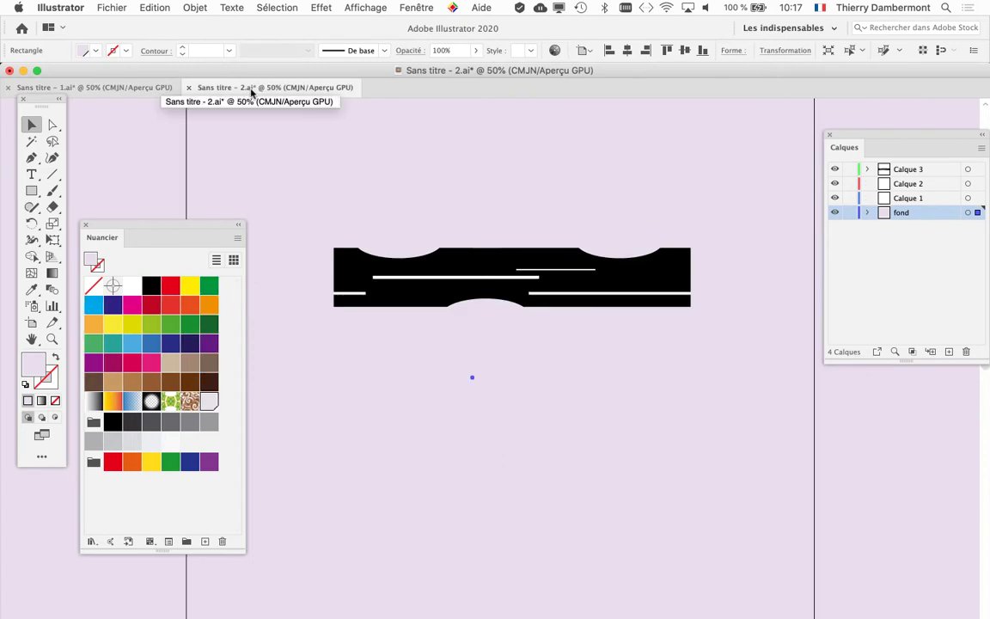
pyautogui.click(146, 89)
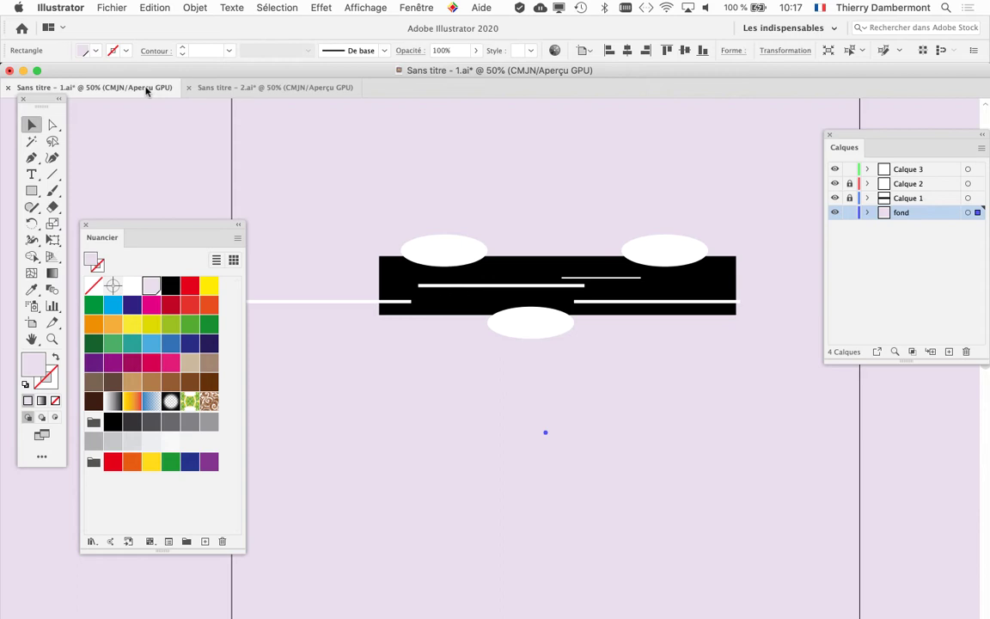
pyautogui.click(251, 89)
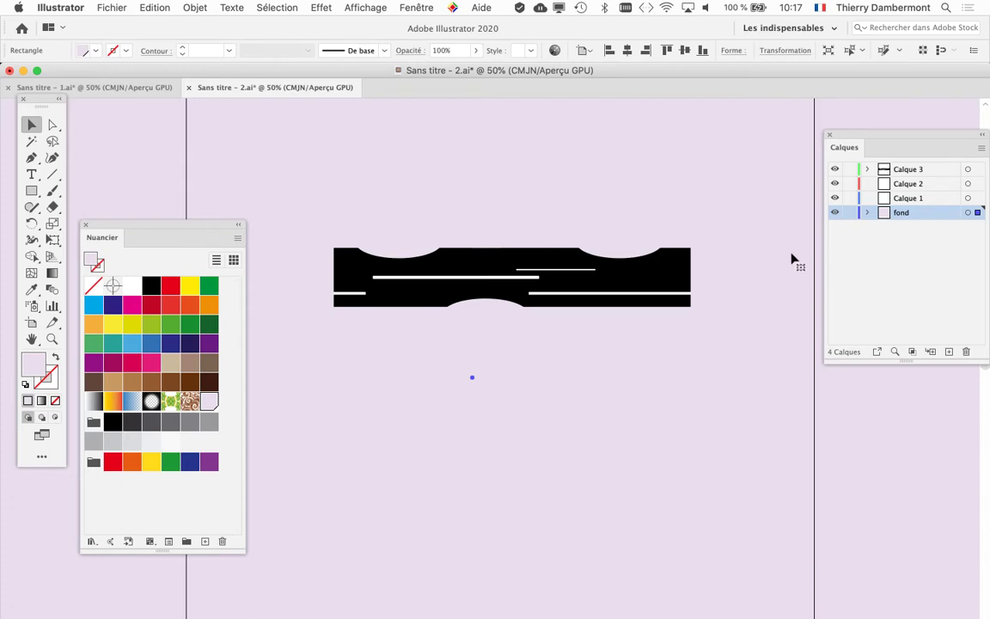
# Step: Check what the layers above fond contain in Sans titre - 2 by switching their visibility off and back on
pyautogui.moveTo(851, 134); pyautogui.dragTo(761, 133)
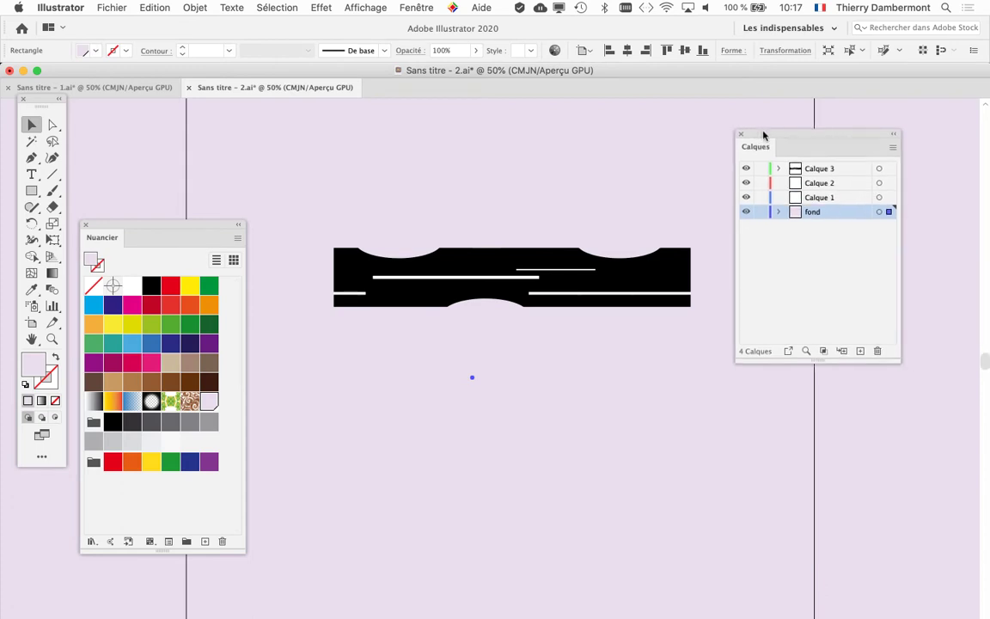
pyautogui.moveTo(746, 183); pyautogui.dragTo(746, 198)
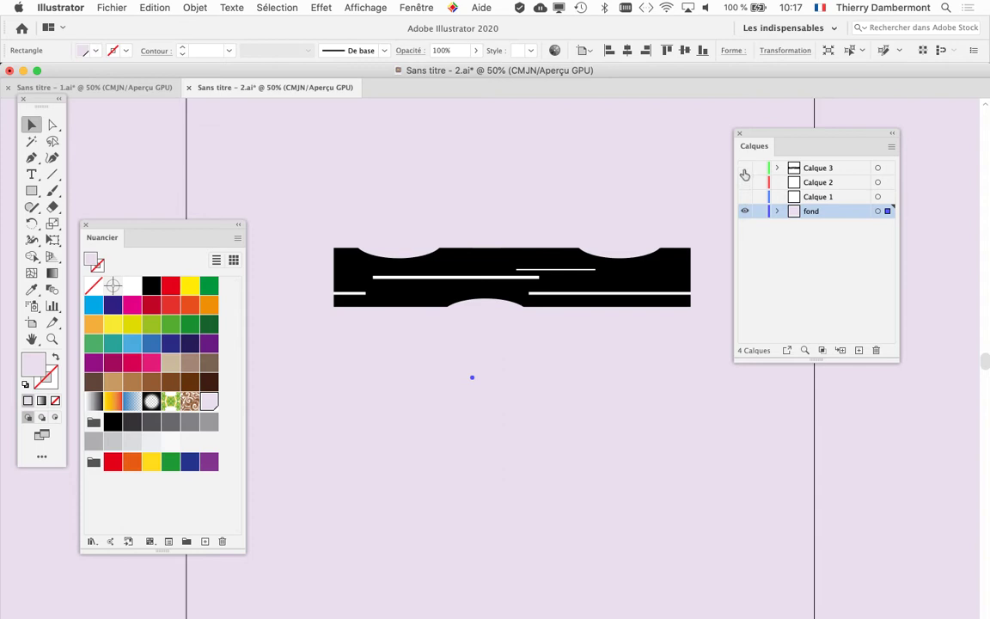
pyautogui.moveTo(744, 172); pyautogui.dragTo(744, 199)
# Step: Expand Calque 3 and widen the layer list so its object names can be read in full
pyautogui.click(775, 168)
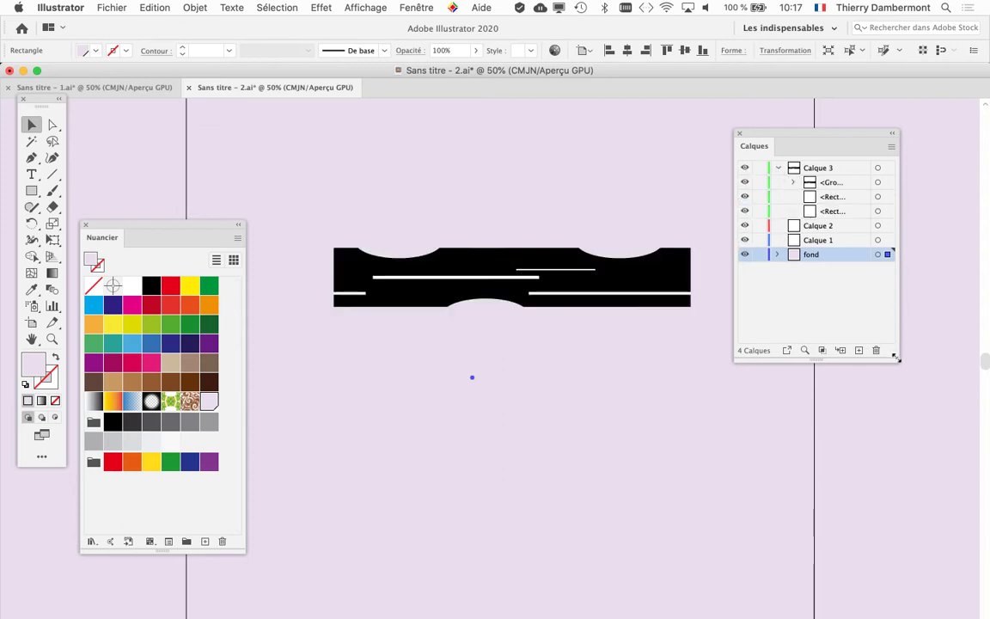
pyautogui.moveTo(896, 358); pyautogui.dragTo(967, 316)
pyautogui.moveTo(802, 137); pyautogui.dragTo(768, 134)
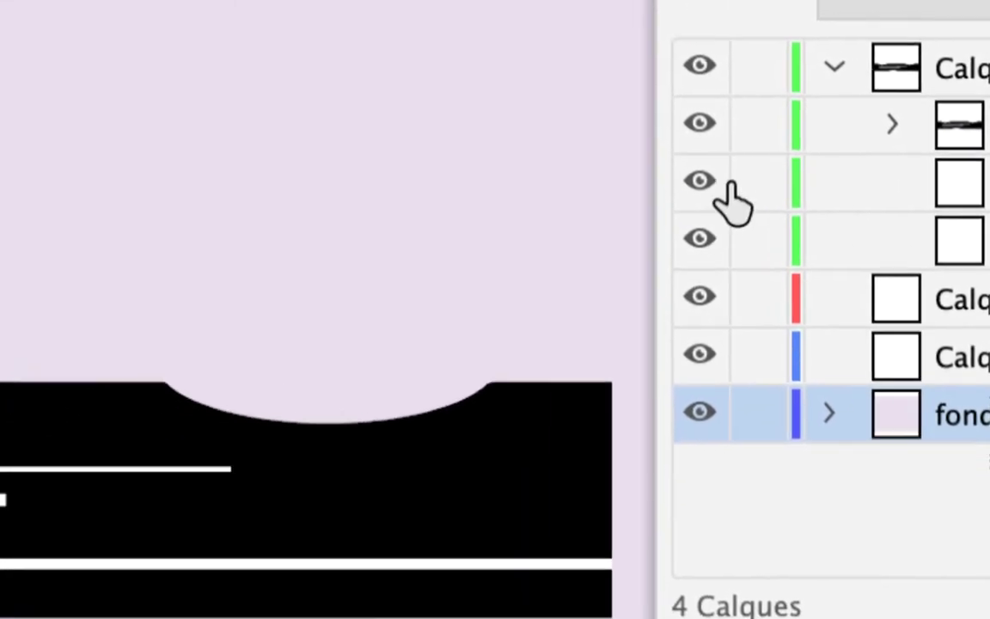
# Step: Toggle the visibility of the two rectangles in Calque 3 to compare the white and cut-out lower lines
pyautogui.moveTo(501, 198); pyautogui.dragTo(501, 255)
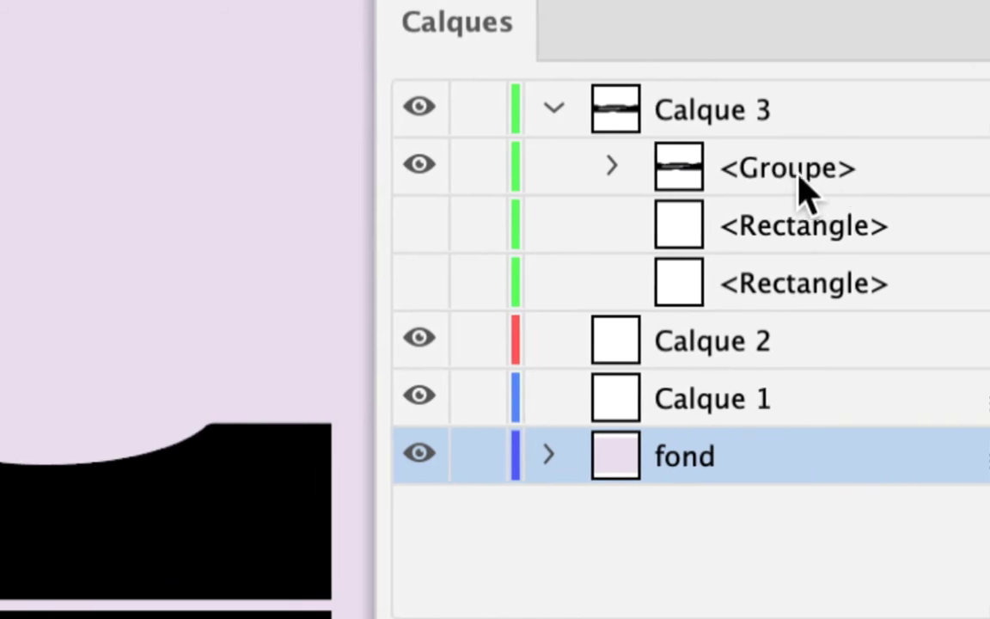
pyautogui.click(418, 219)
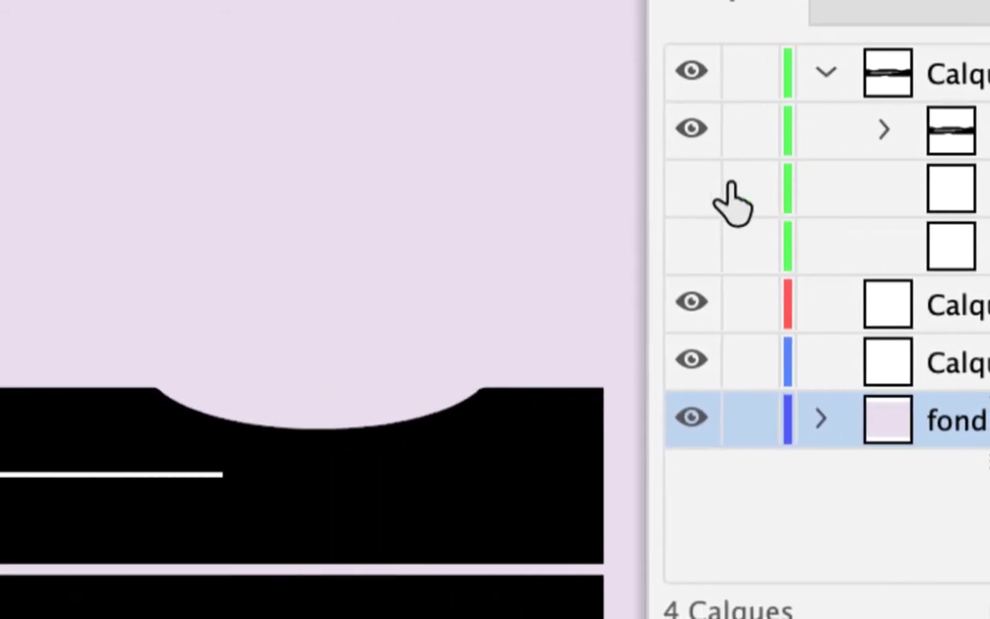
pyautogui.click(718, 216)
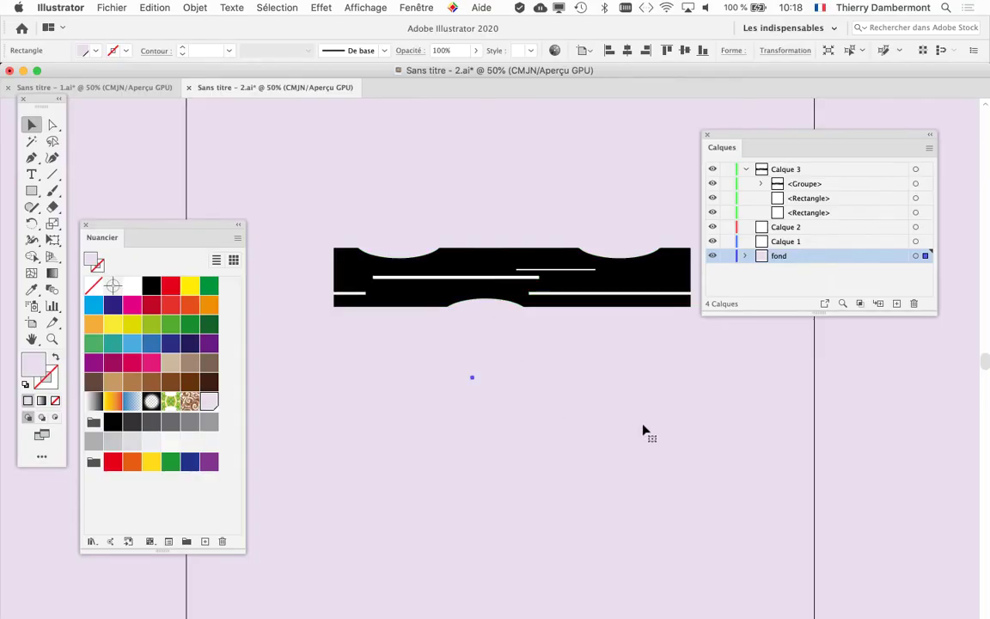
# Step: Hide the two rectangles in Calque 3 so the lower lines of the motif show the background through them
pyautogui.scroll(6, 529, 281)
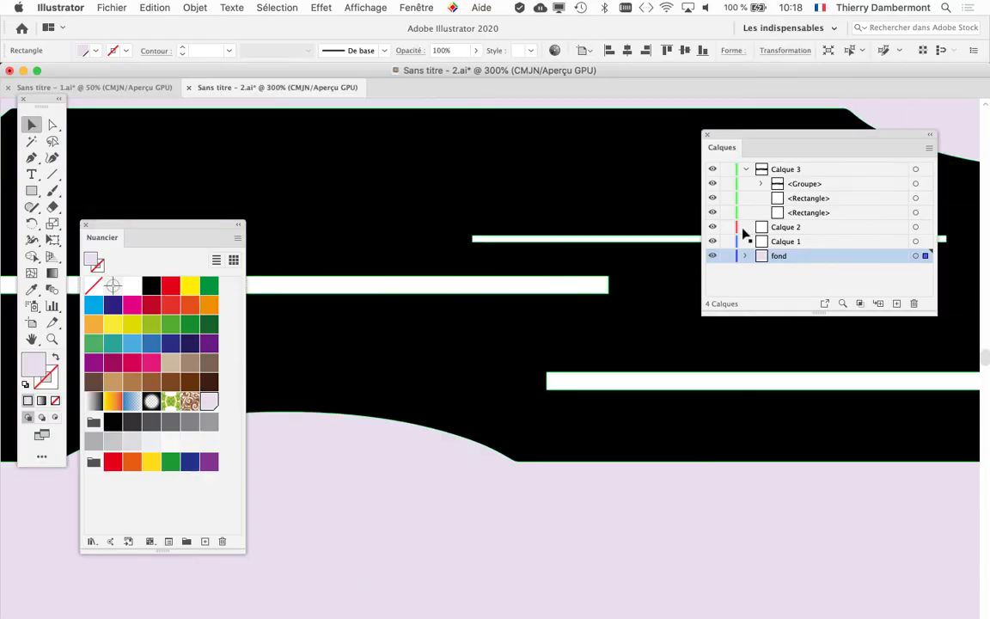
pyautogui.click(712, 212)
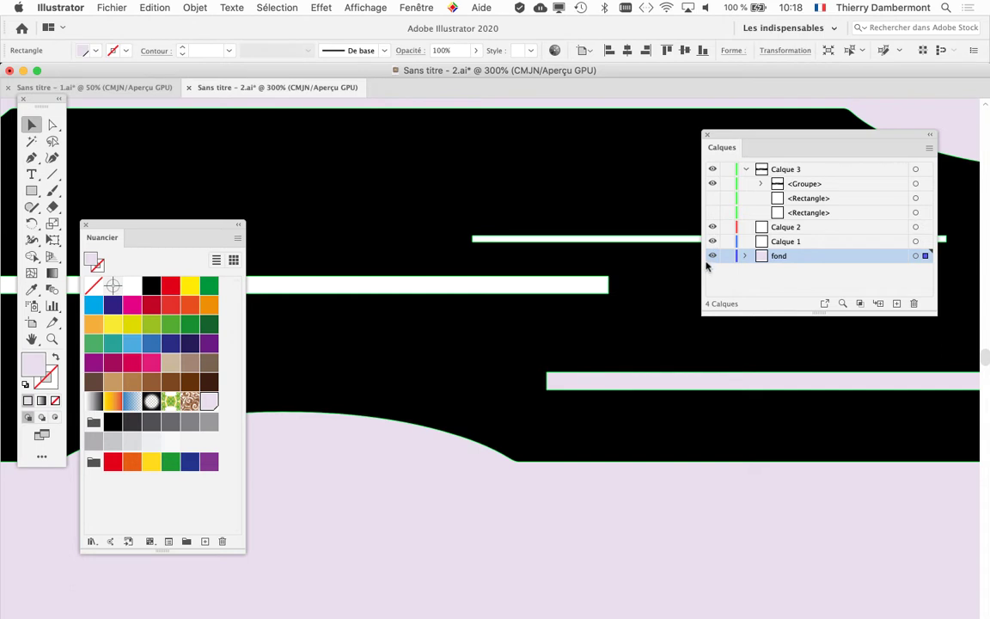
pyautogui.scroll(-3, 618, 289)
# Step: Inspect the paths inside the group of Calque 3, and collapse the group and the layer
pyautogui.click(761, 184)
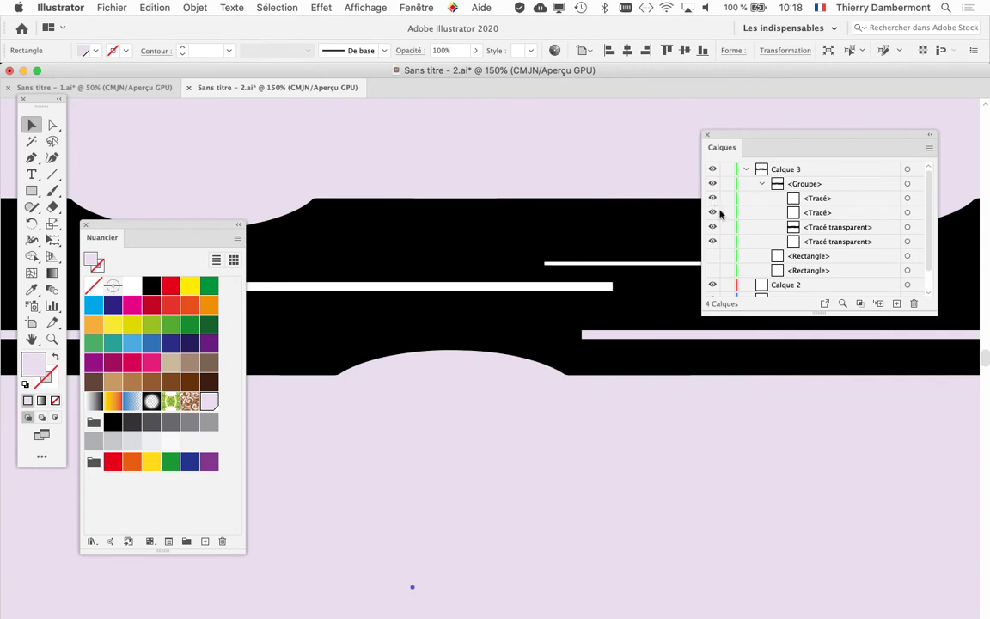
pyautogui.click(762, 185)
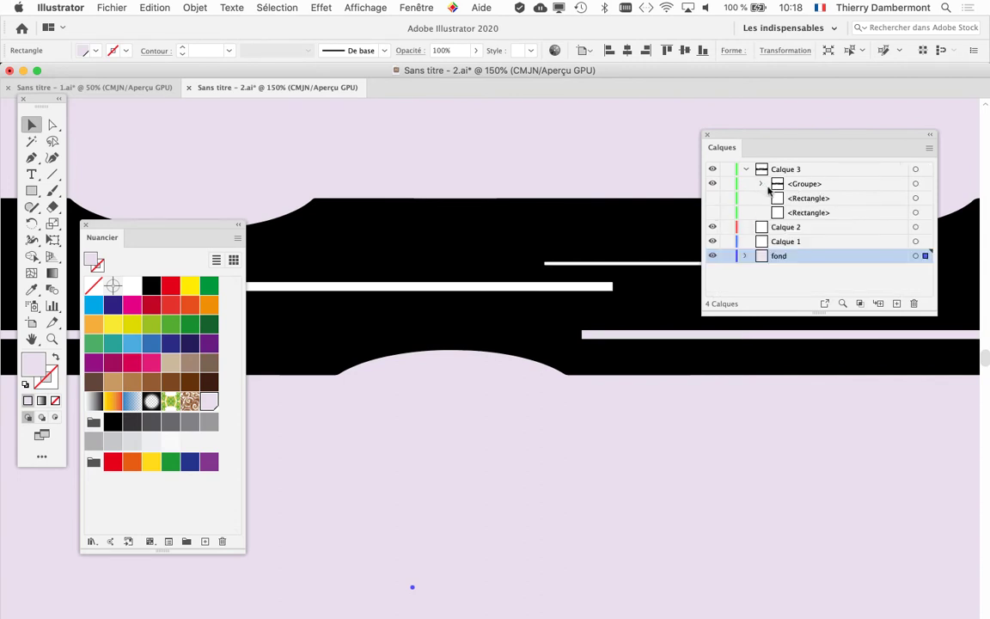
pyautogui.click(745, 169)
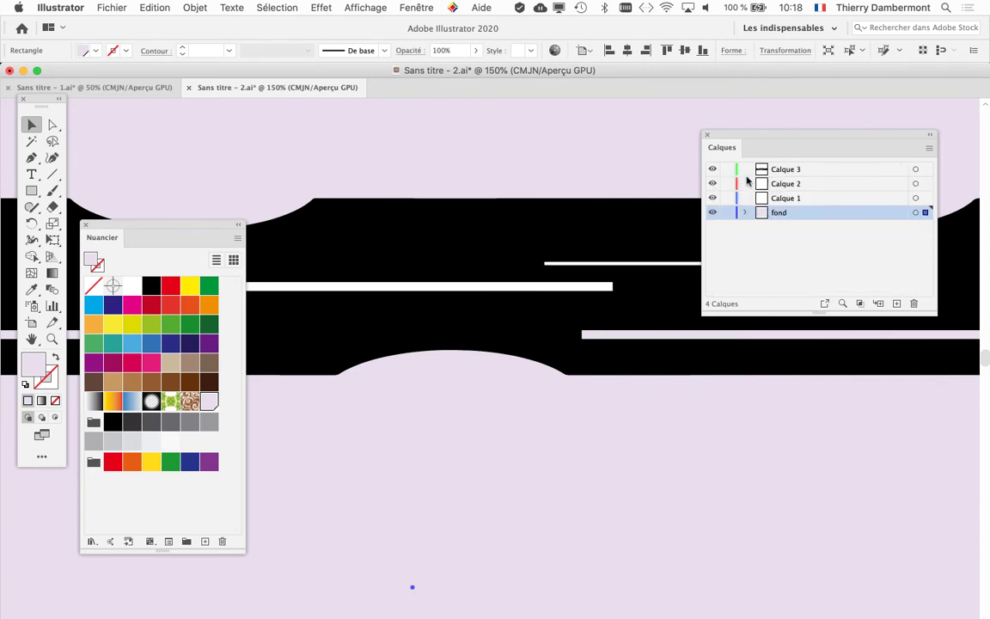
pyautogui.scroll(-2, 521, 260)
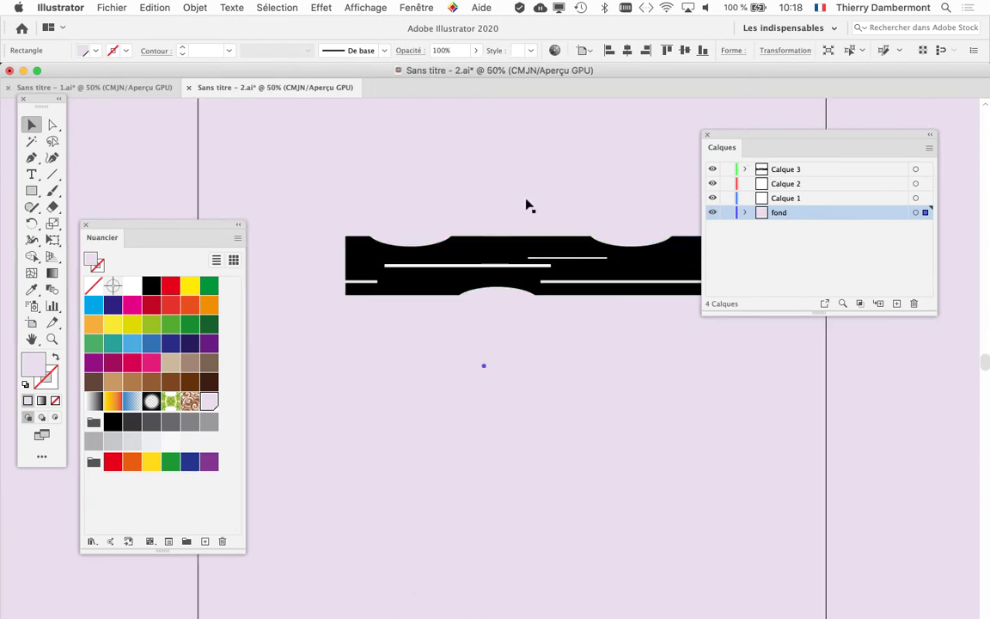
# Step: Switch to Finder and open Sans titre - 3.ai from the BRUSHES-DE-MOTIFS-dec2020 folder in Illustrator
pyautogui.press('super+Tab')
pyautogui.click(543, 320)
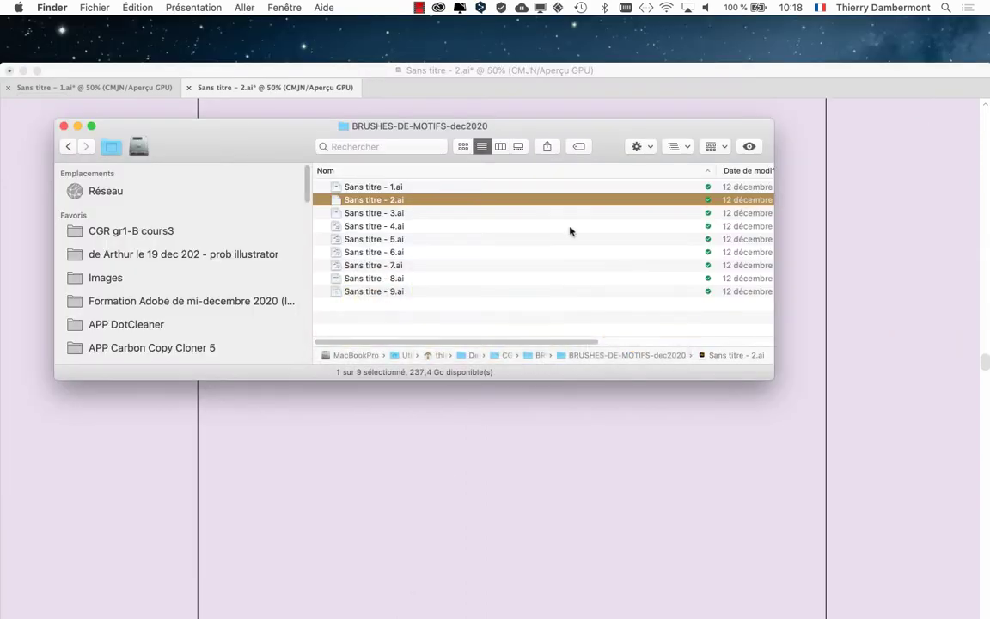
pyautogui.click(417, 215)
pyautogui.press('super+o')
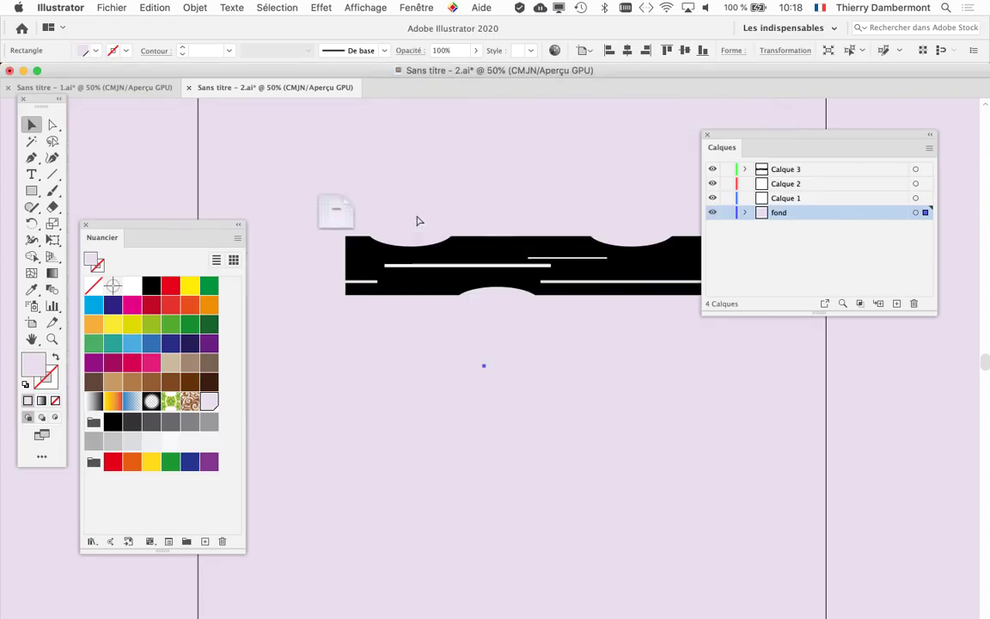
pyautogui.hscroll(-6, 406, 285)
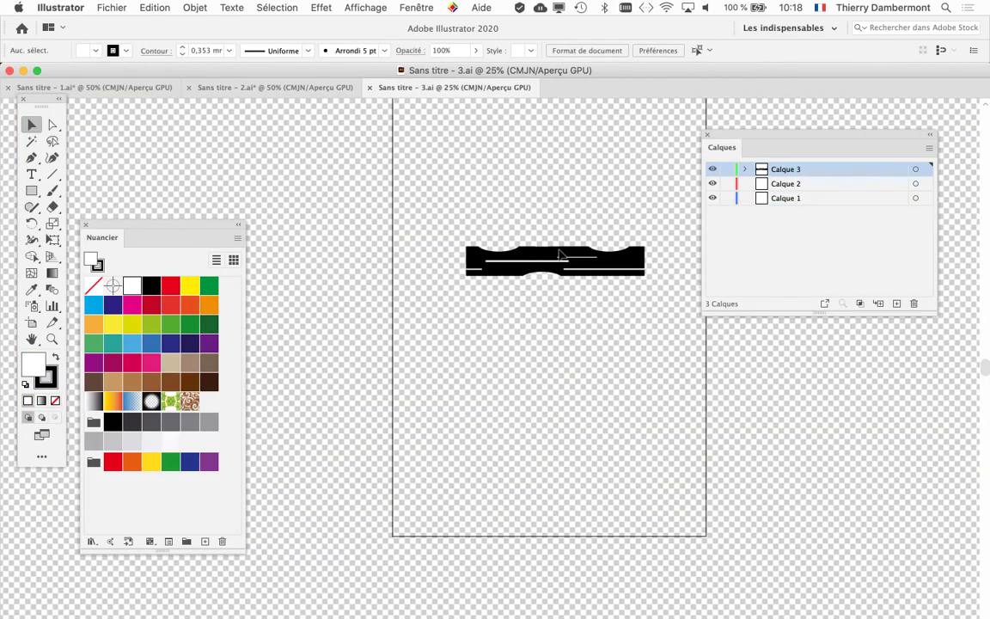
# Step: Paste the lilac background in place in Sans titre - 3 and move its fond layer beneath Calque 1
pyautogui.click(156, 7)
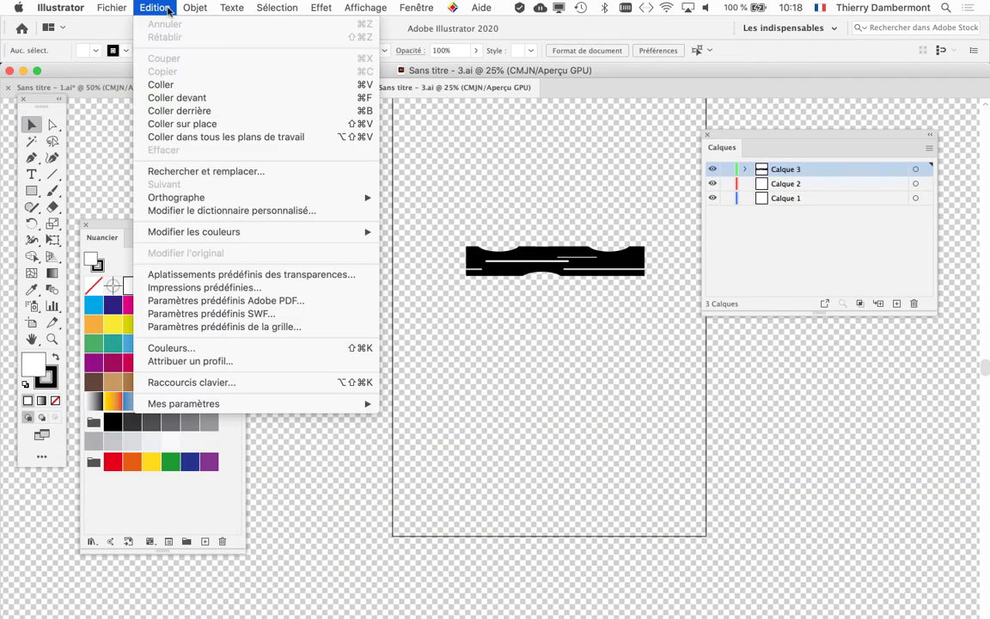
pyautogui.click(196, 123)
pyautogui.moveTo(804, 170); pyautogui.dragTo(807, 219)
pyautogui.scroll(5, 623, 283)
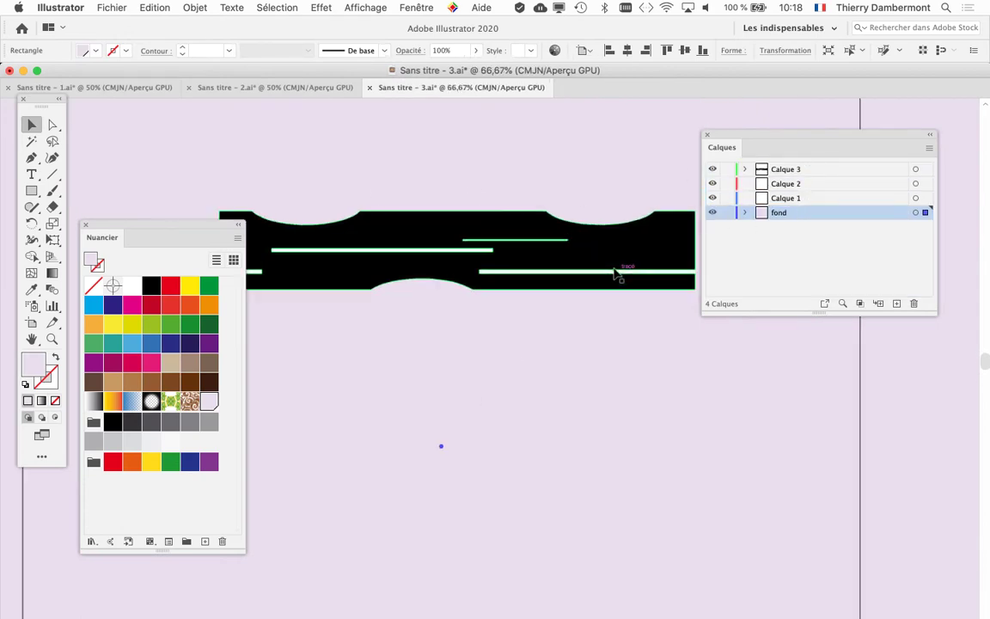
pyautogui.scroll(-3, 698, 228)
pyautogui.scroll(-2, 481, 237)
pyautogui.hscroll(-2, 481, 237)
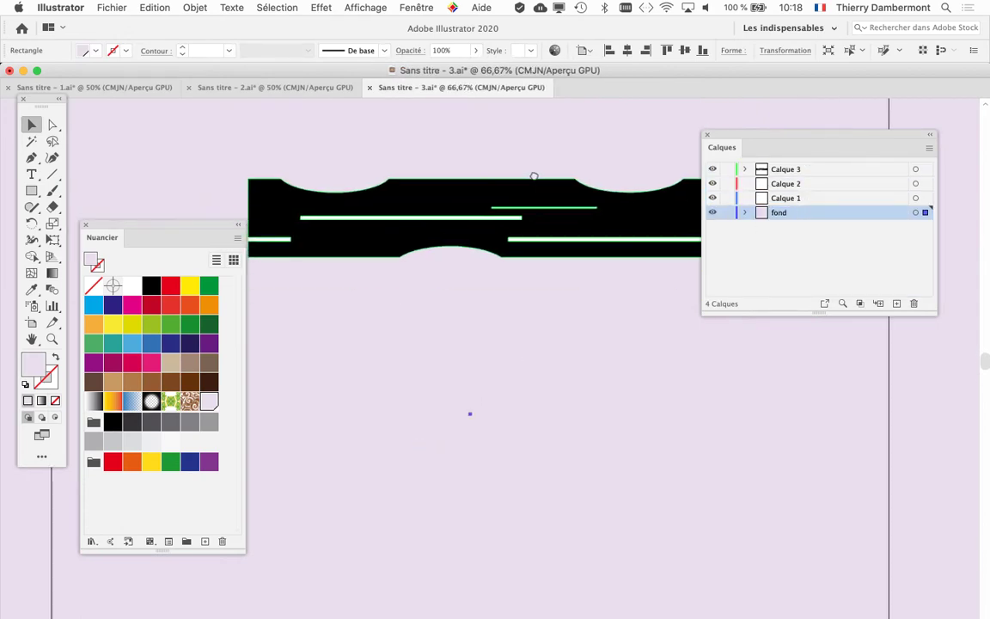
pyautogui.moveTo(728, 139); pyautogui.dragTo(818, 281)
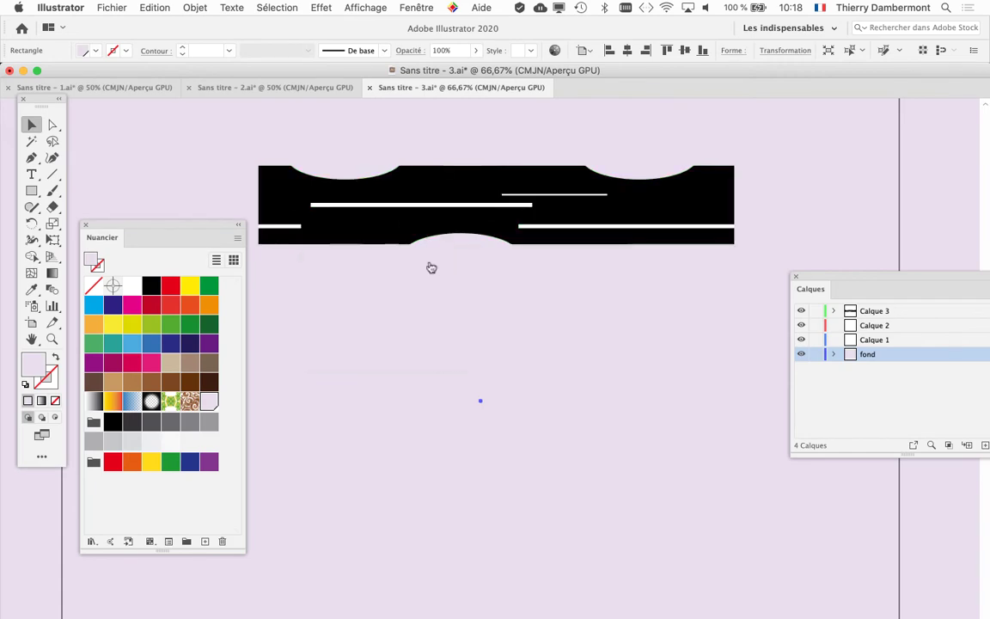
# Step: Switch to Finder and open Sans titre - 4.ai from the BRUSHES-DE-MOTIFS-dec2020 folder in Illustrator
pyautogui.press('super+Tab')
pyautogui.click(446, 226)
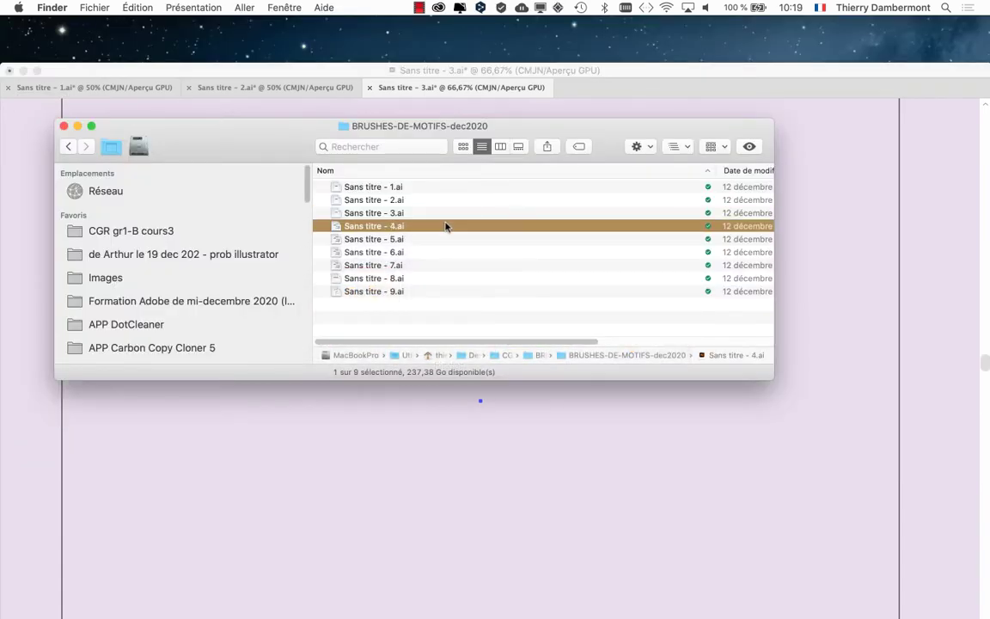
pyautogui.doubleClick(446, 226)
pyautogui.scroll(-3, 565, 271)
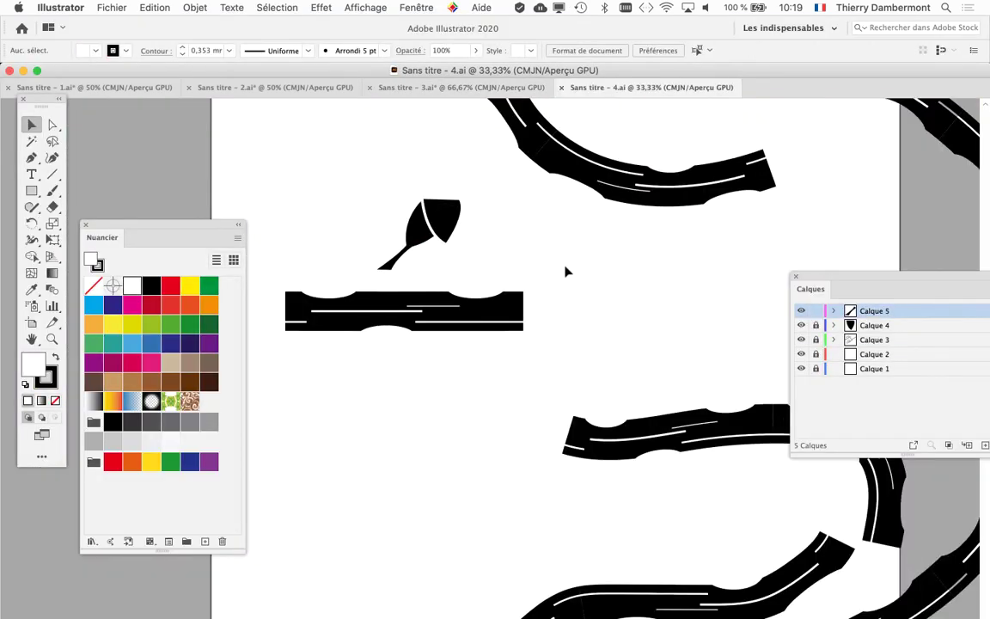
pyautogui.moveTo(583, 262); pyautogui.dragTo(457, 265)
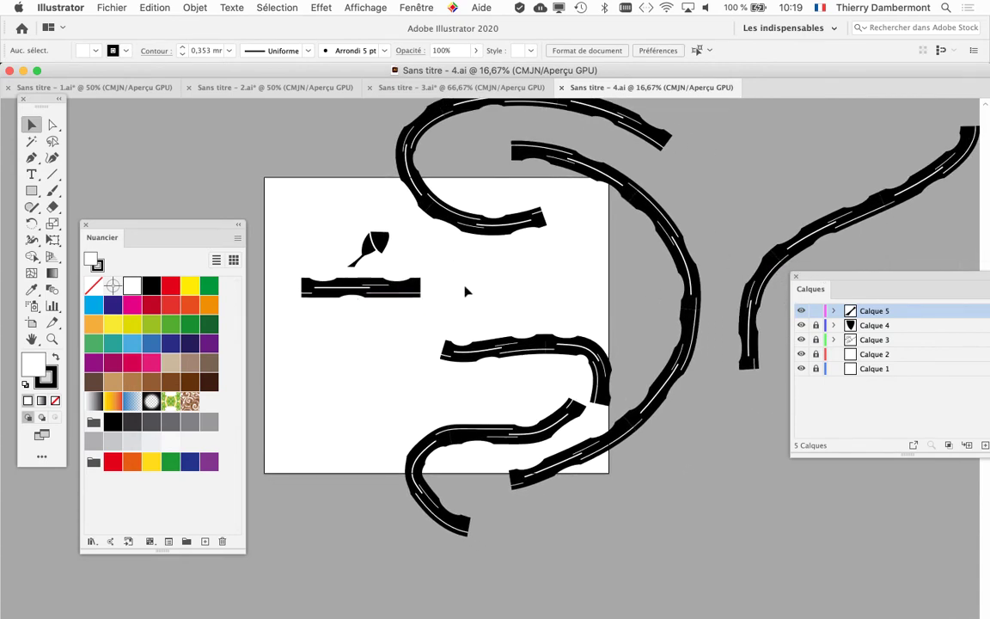
# Step: Paste the lilac background in place in Sans titre - 4 and move its fond layer beneath Calque 1
pyautogui.moveTo(849, 287); pyautogui.dragTo(692, 216)
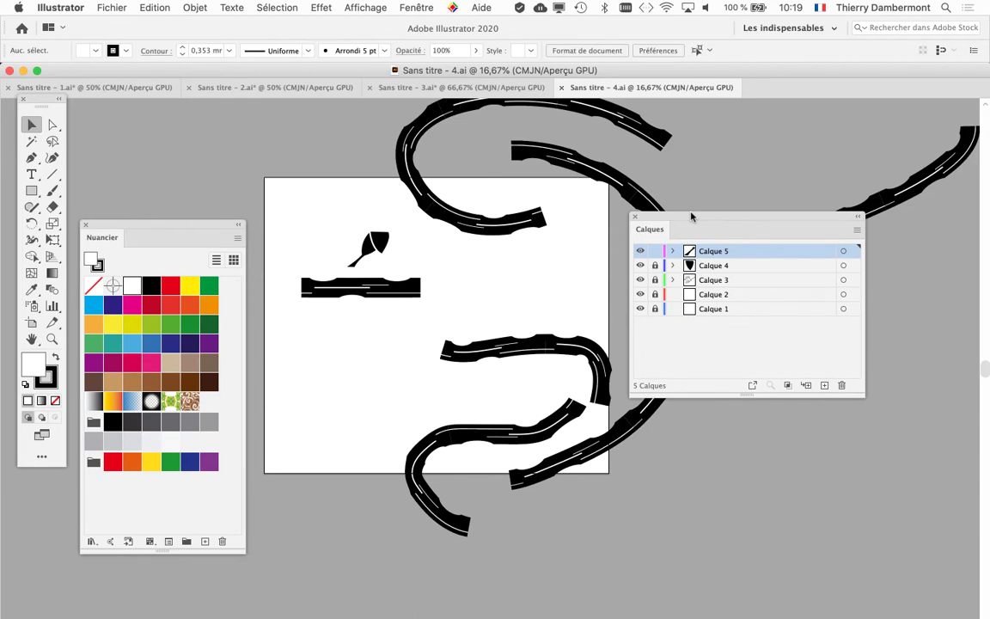
pyautogui.click(141, 6)
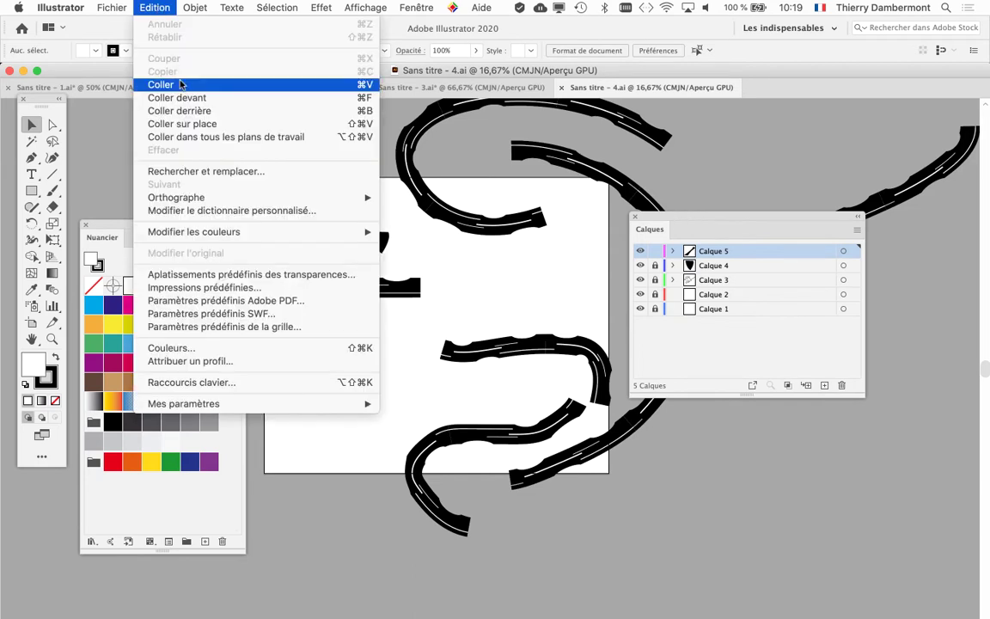
pyautogui.click(203, 126)
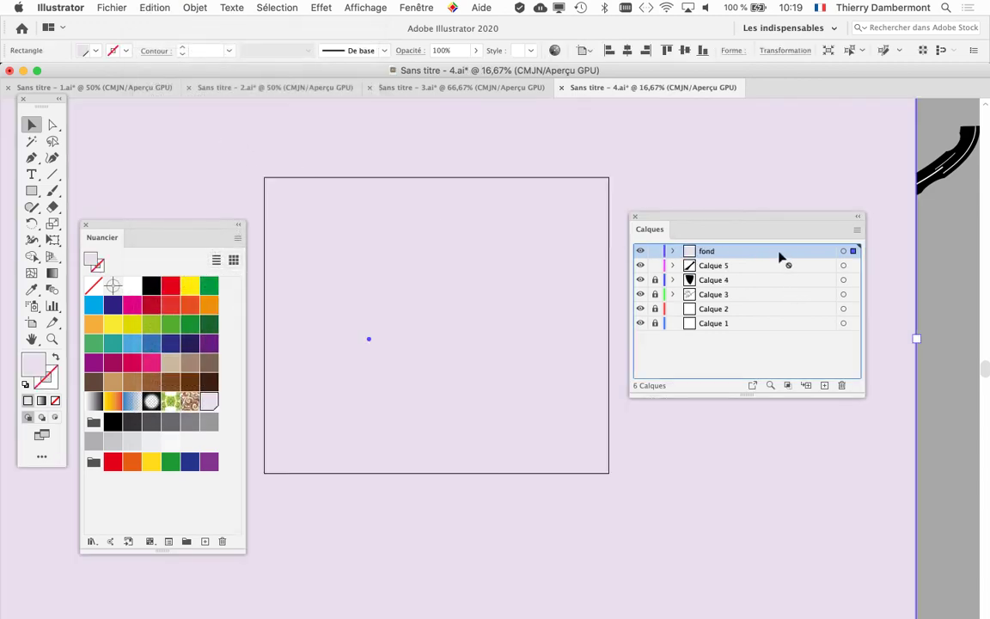
pyautogui.moveTo(779, 254); pyautogui.dragTo(777, 327)
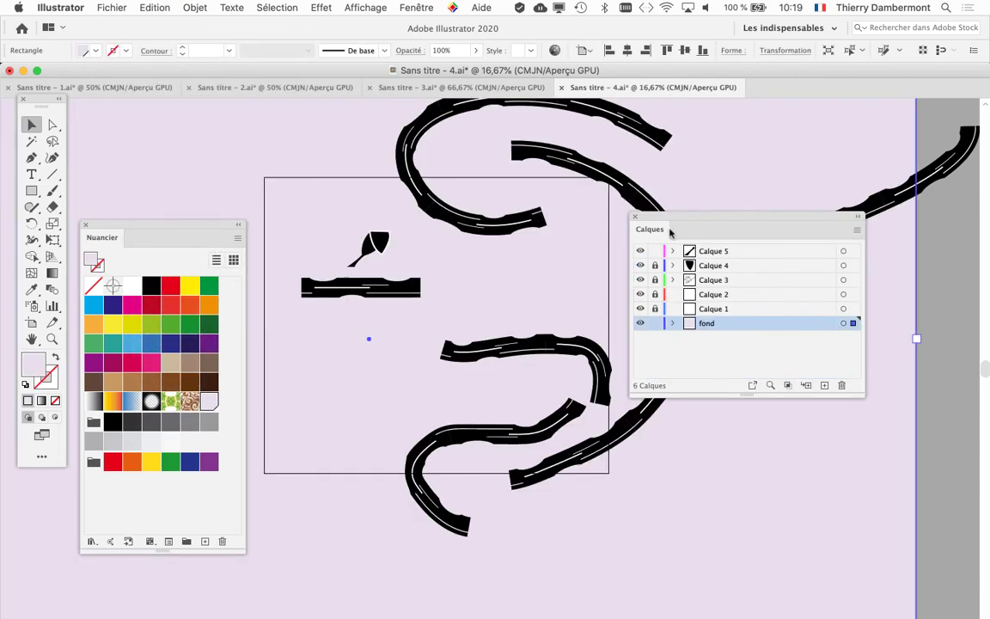
pyautogui.moveTo(669, 233); pyautogui.dragTo(786, 270)
# Step: Examine the straight road motif and the joins between repeated motifs along the curved strokes
pyautogui.scroll(4, 318, 274)
pyautogui.scroll(-1, 562, 279)
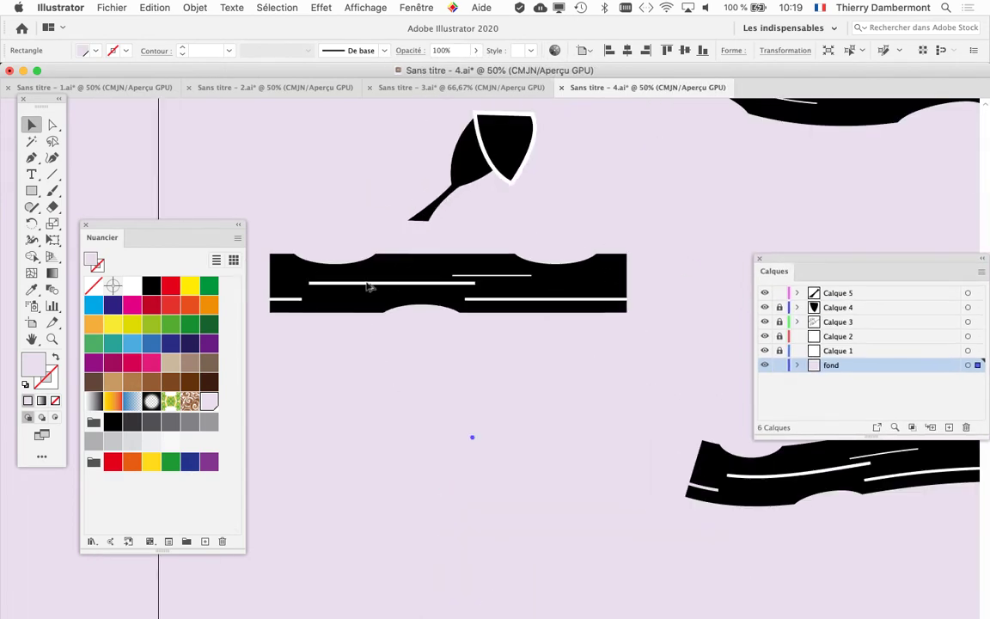
pyautogui.scroll(-4, 446, 284)
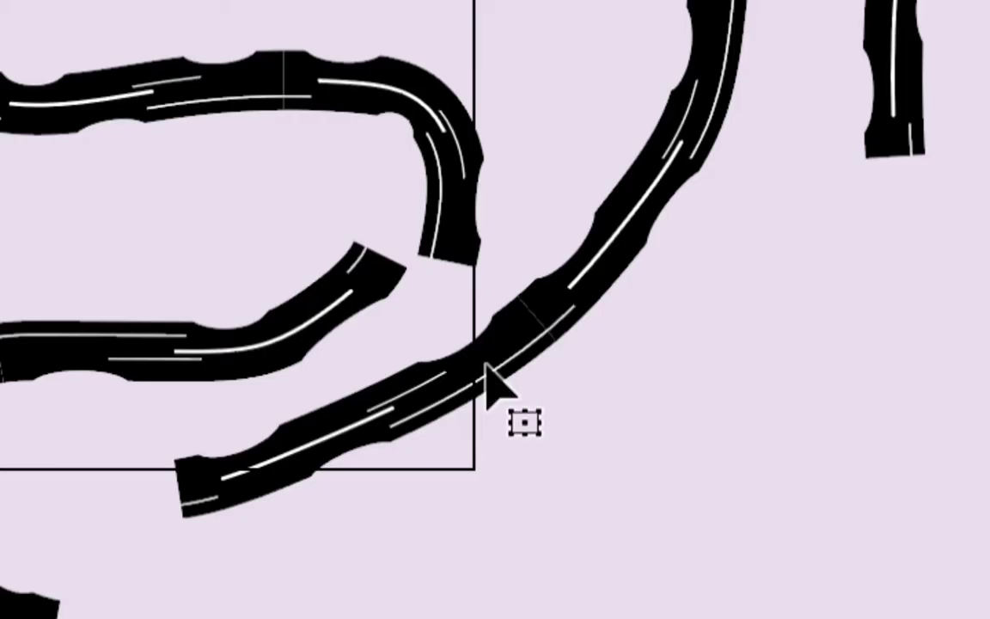
pyautogui.scroll(4, 488, 372)
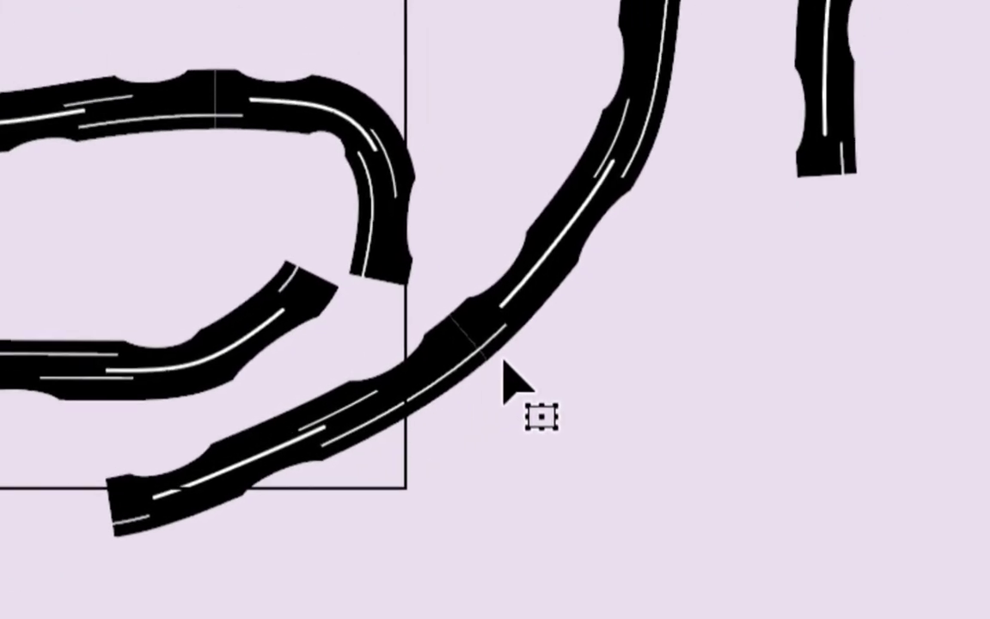
# Step: Examine up close the join between two repeated motifs on the large curved stroke, comparing the white and see-through line segments
pyautogui.scroll(-2, 542, 301)
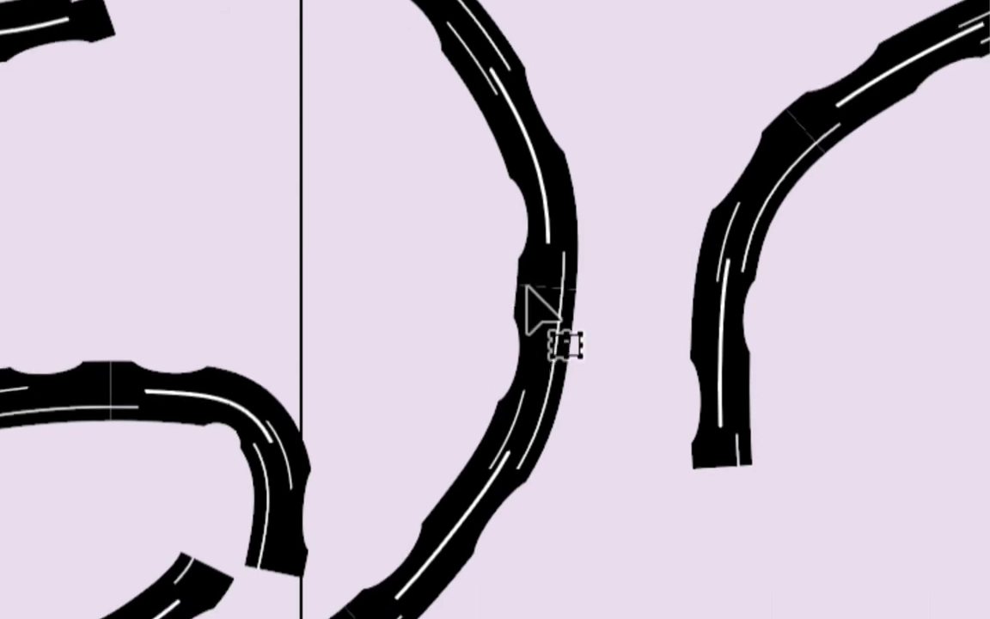
pyautogui.scroll(3, 543, 308)
pyautogui.scroll(8, 546, 306)
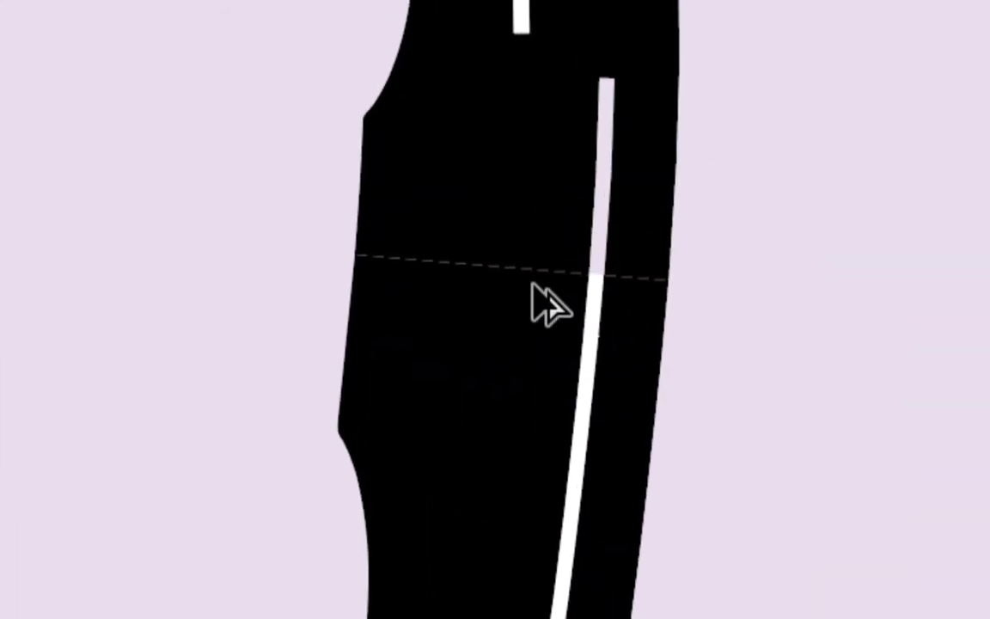
pyautogui.scroll(2, 547, 301)
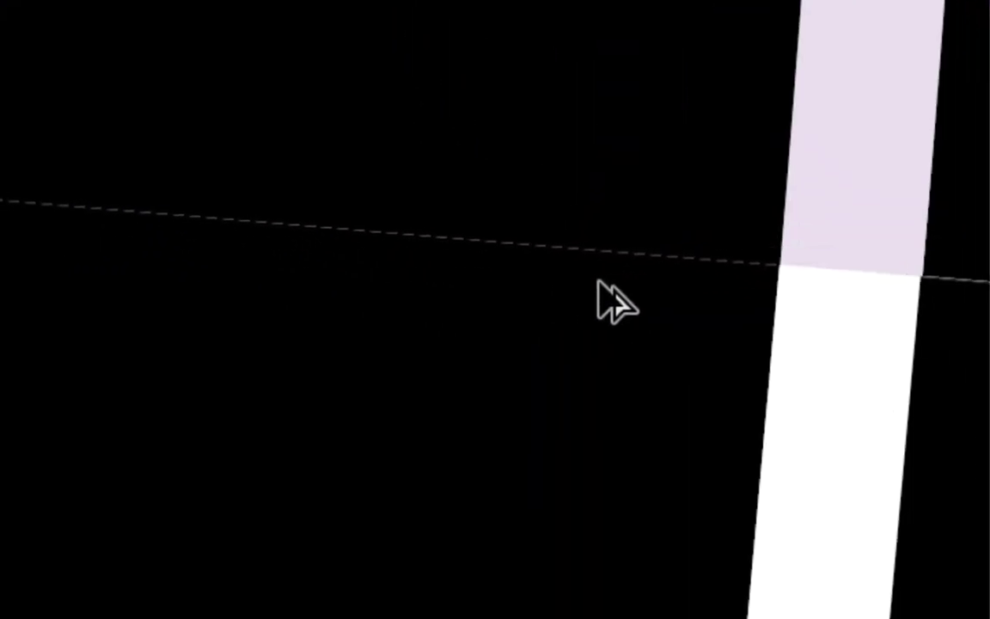
pyautogui.scroll(2, 615, 301)
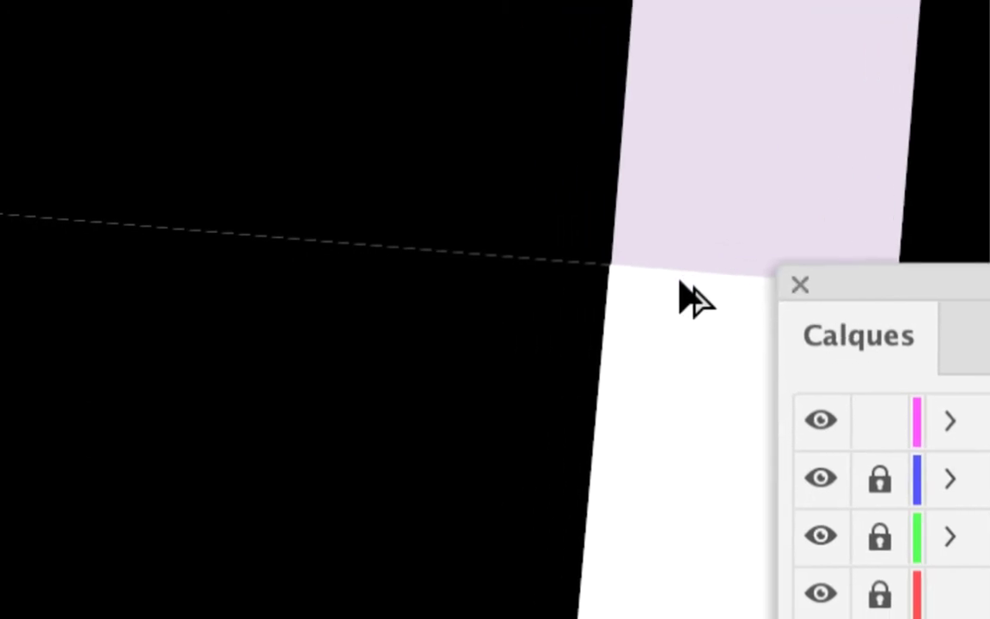
pyautogui.scroll(-5, 681, 286)
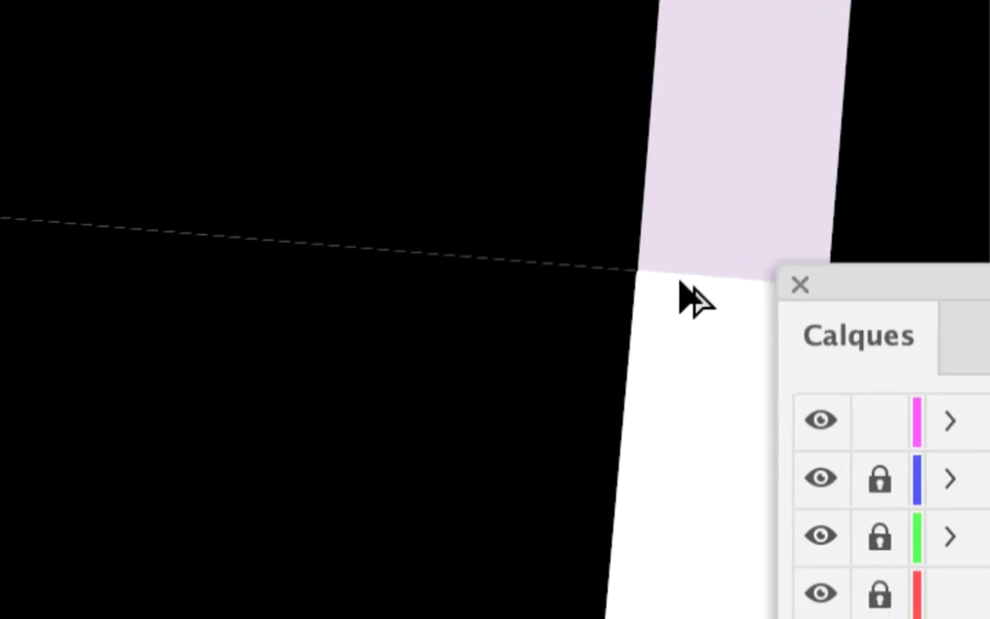
pyautogui.scroll(-8, 681, 286)
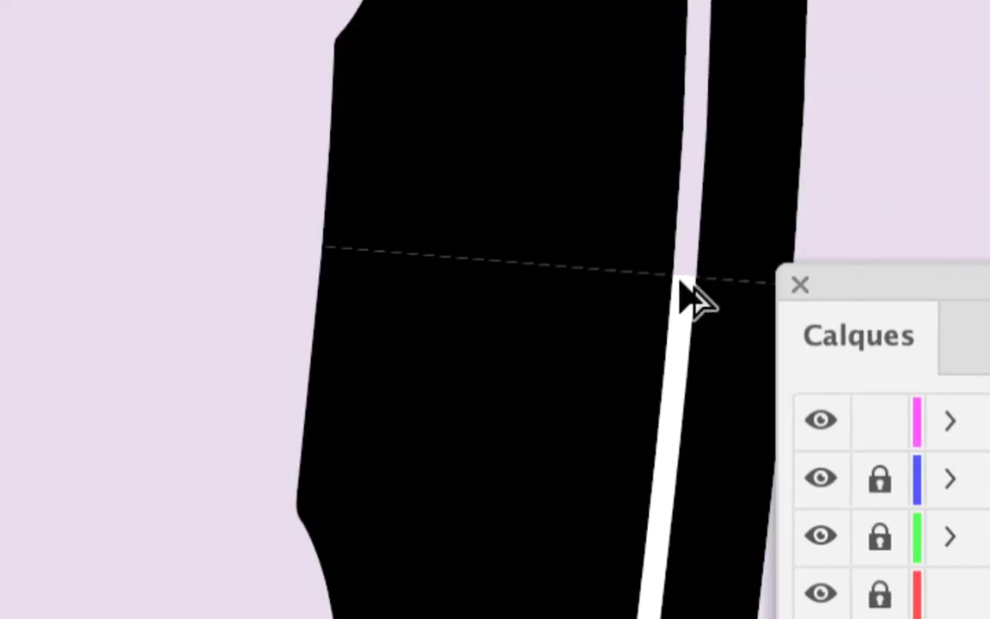
pyautogui.scroll(-6, 683, 284)
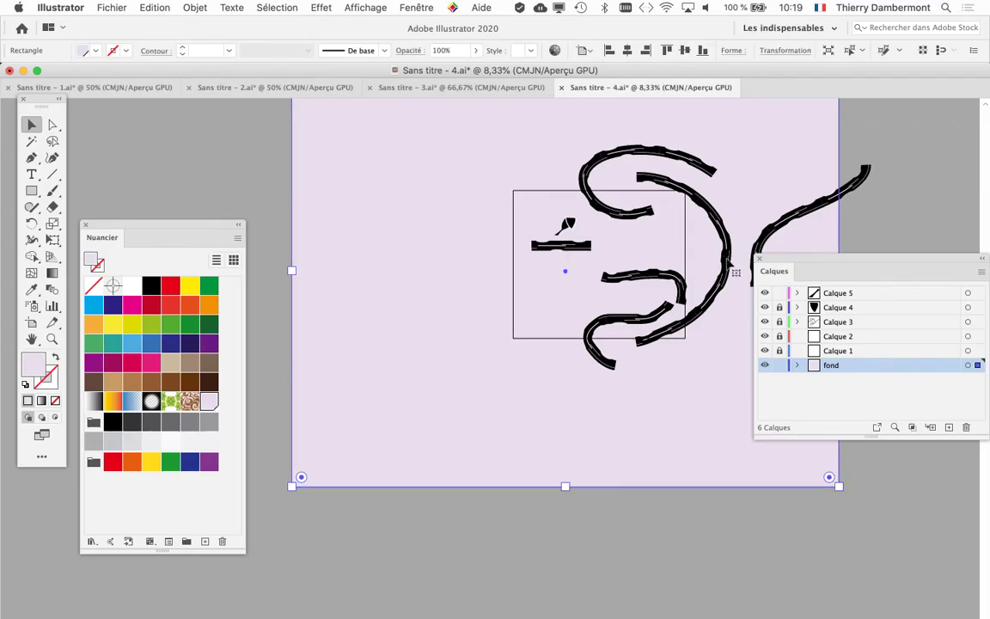
pyautogui.moveTo(537, 401); pyautogui.dragTo(46, 474)
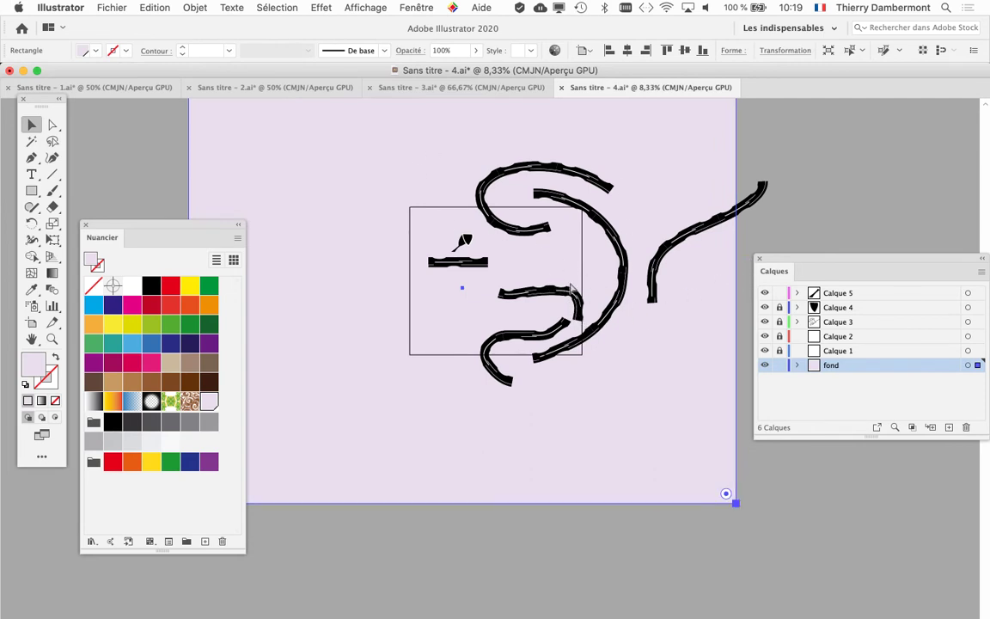
# Step: Switch to Finder and open Sans titre - 5.ai from the BRUSHES-DE-MOTIFS-dec2020 folder in Illustrator
pyautogui.press('super+Tab')
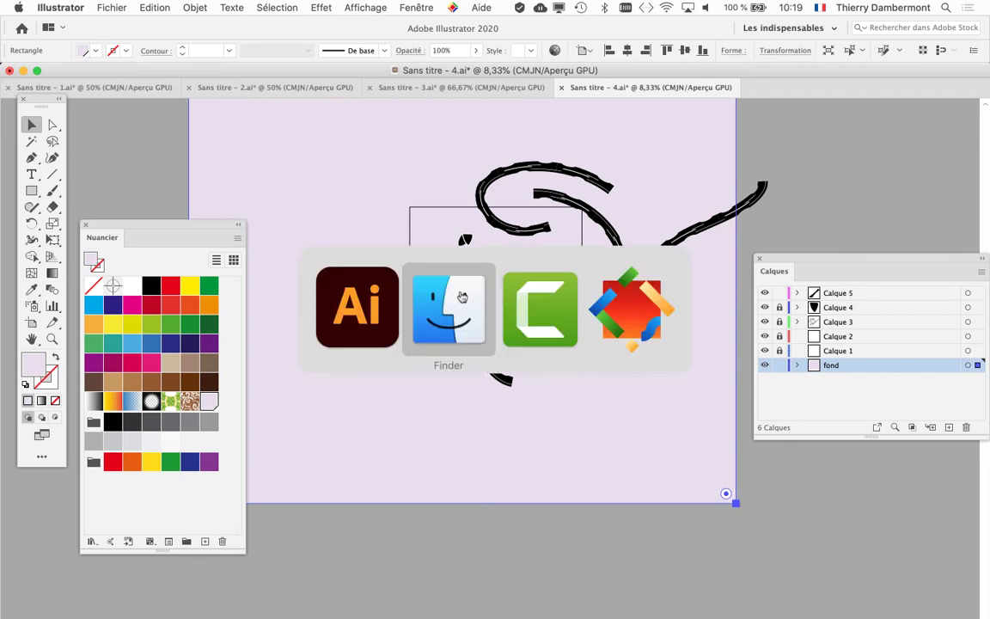
pyautogui.click(428, 239)
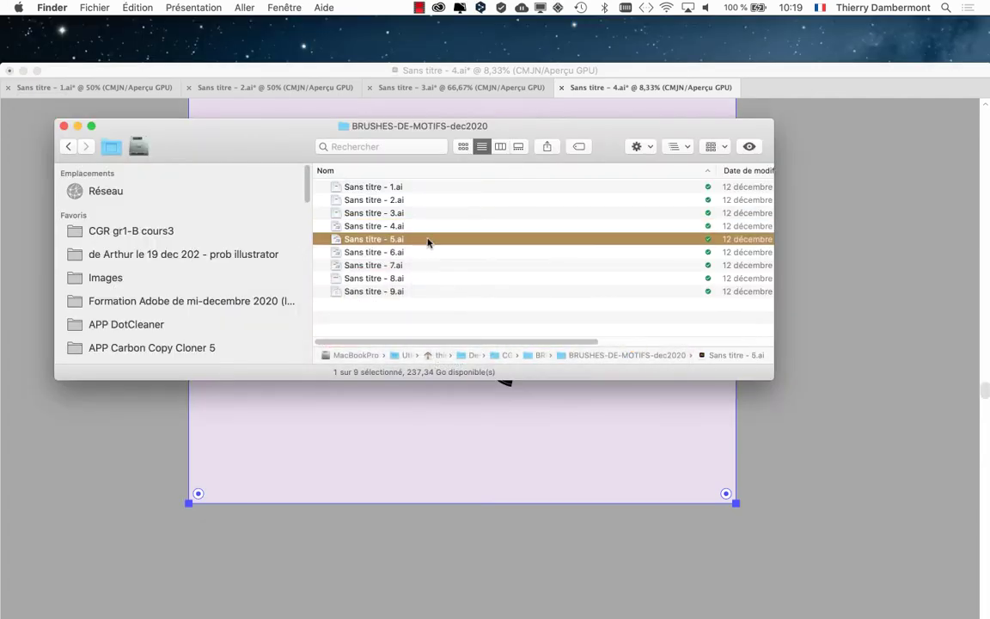
pyautogui.doubleClick(427, 239)
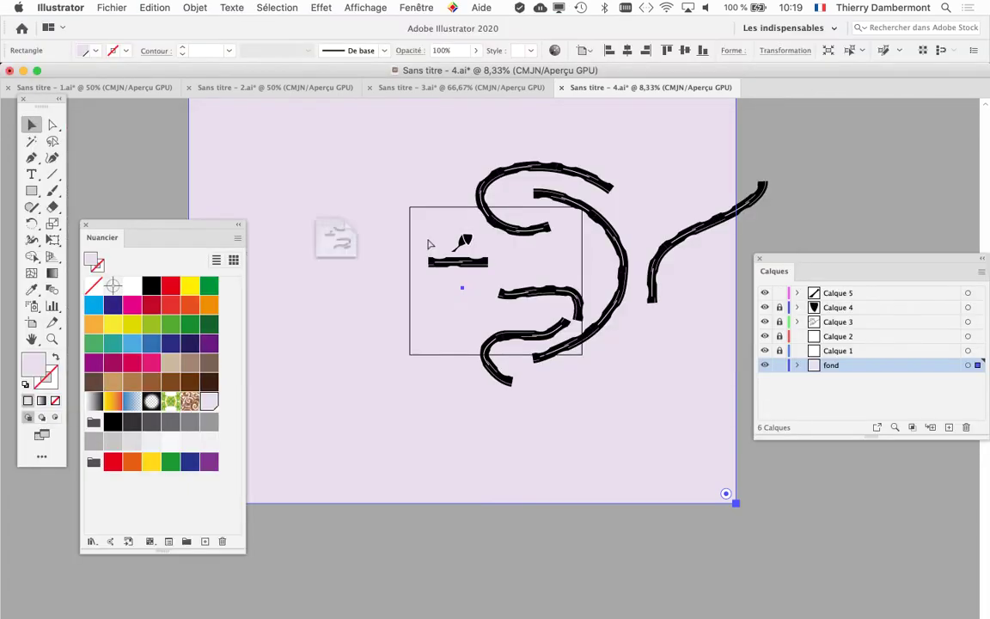
pyautogui.press('super+minus')
pyautogui.press('super+minus')
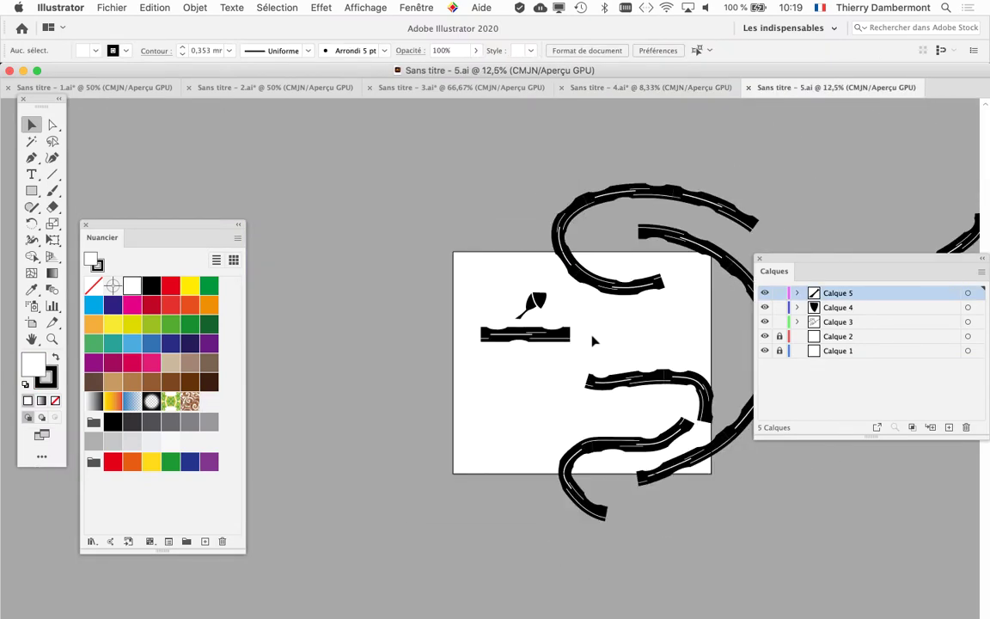
pyautogui.moveTo(563, 338); pyautogui.dragTo(404, 306)
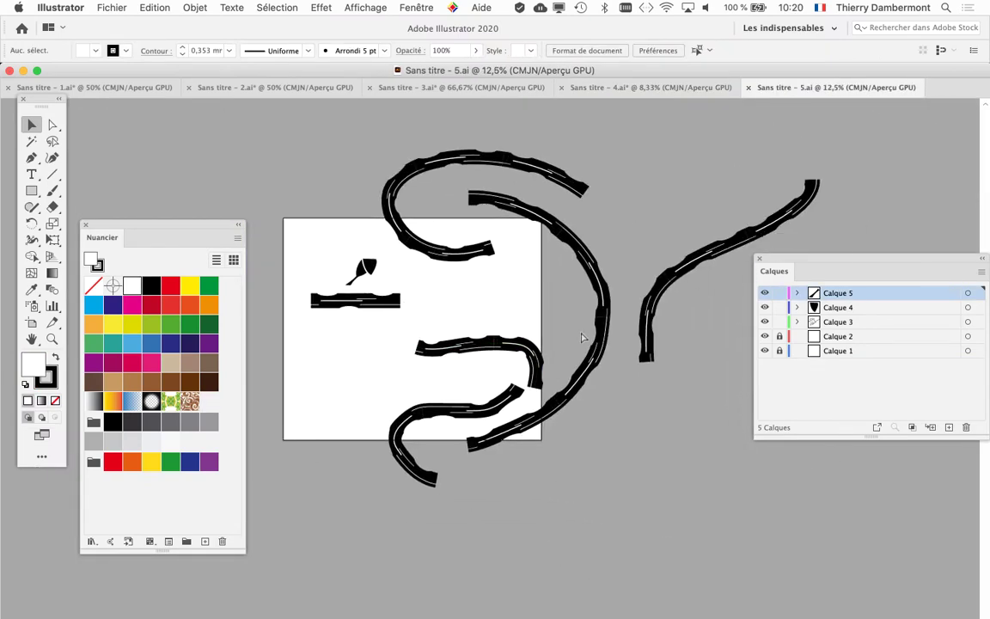
# Step: Switch to Finder and open Sans titre - 6.ai from the BRUSHES-DE-MOTIFS-dec2020 folder in Illustrator
pyautogui.press('super+Tab')
pyautogui.click(421, 251)
pyautogui.doubleClick(418, 252)
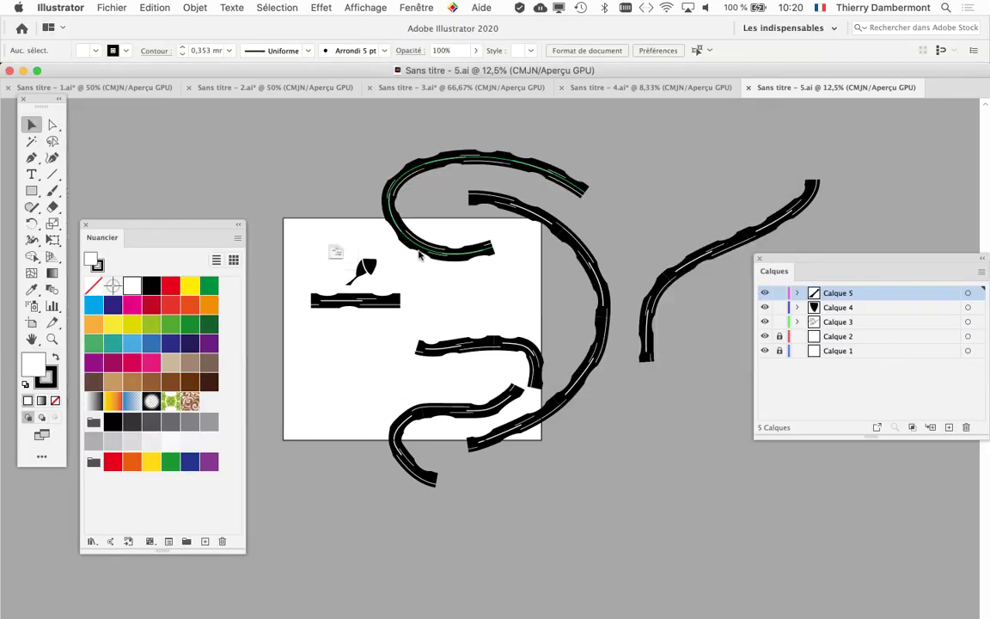
pyautogui.press('super+minus')
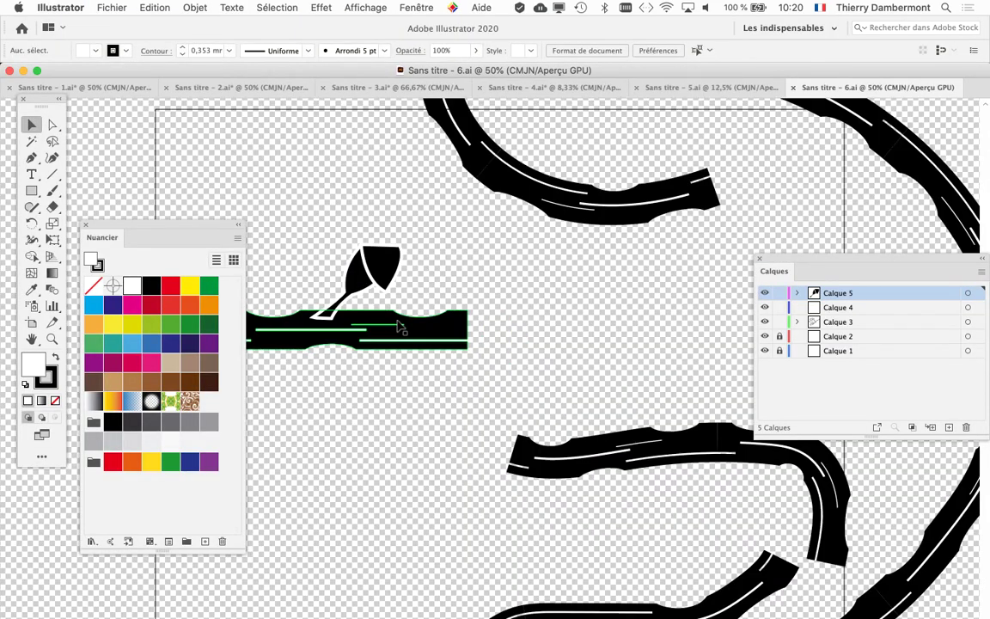
# Step: Paste the lilac background in place in Sans titre - 6 and move its fond layer beneath Calque 1
pyautogui.moveTo(344, 323); pyautogui.dragTo(405, 295)
pyautogui.scroll(3, 391, 291)
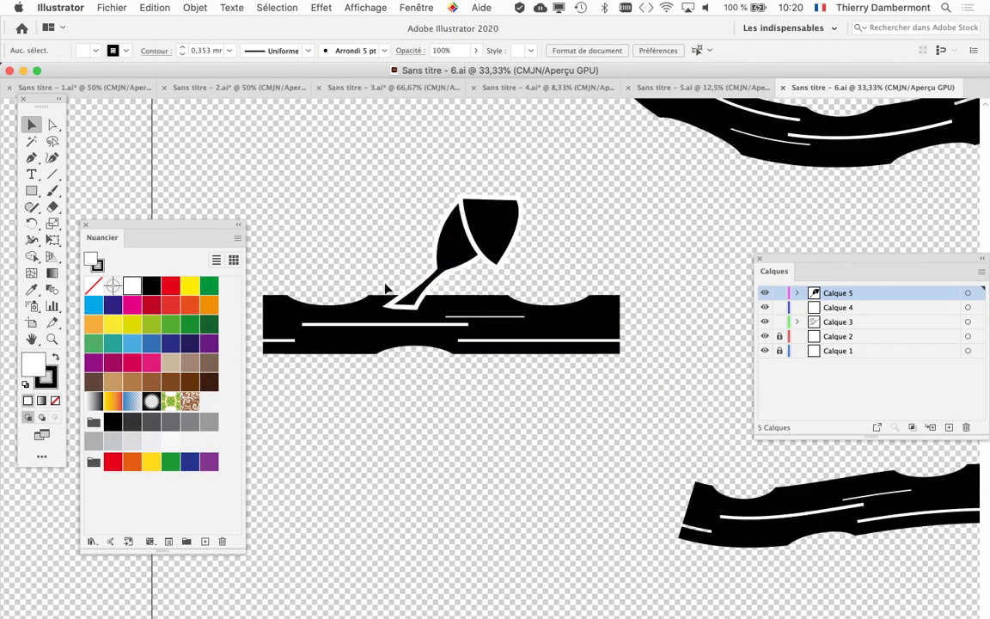
pyautogui.click(145, 7)
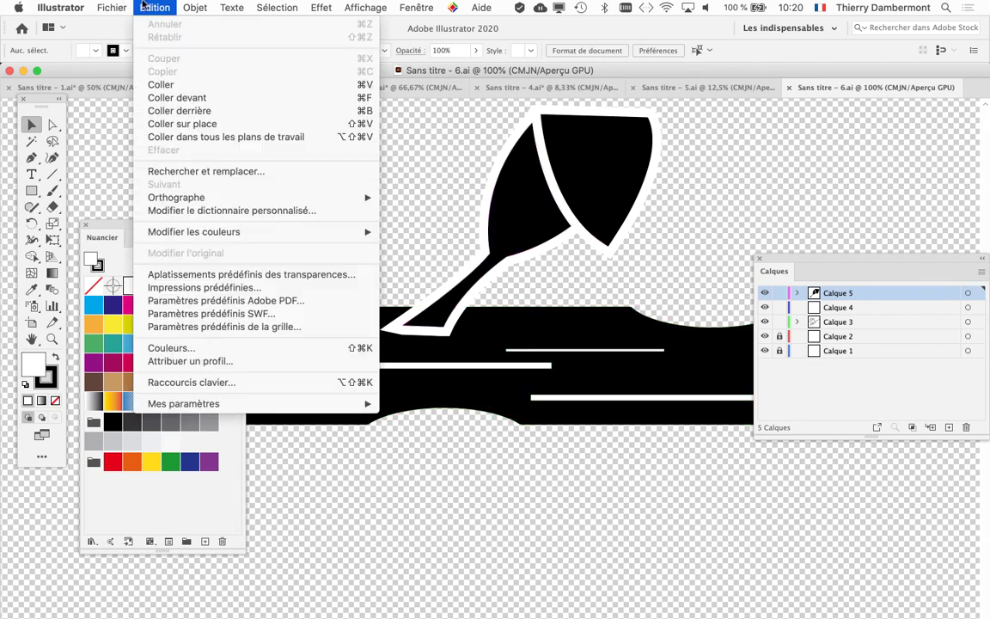
pyautogui.click(182, 123)
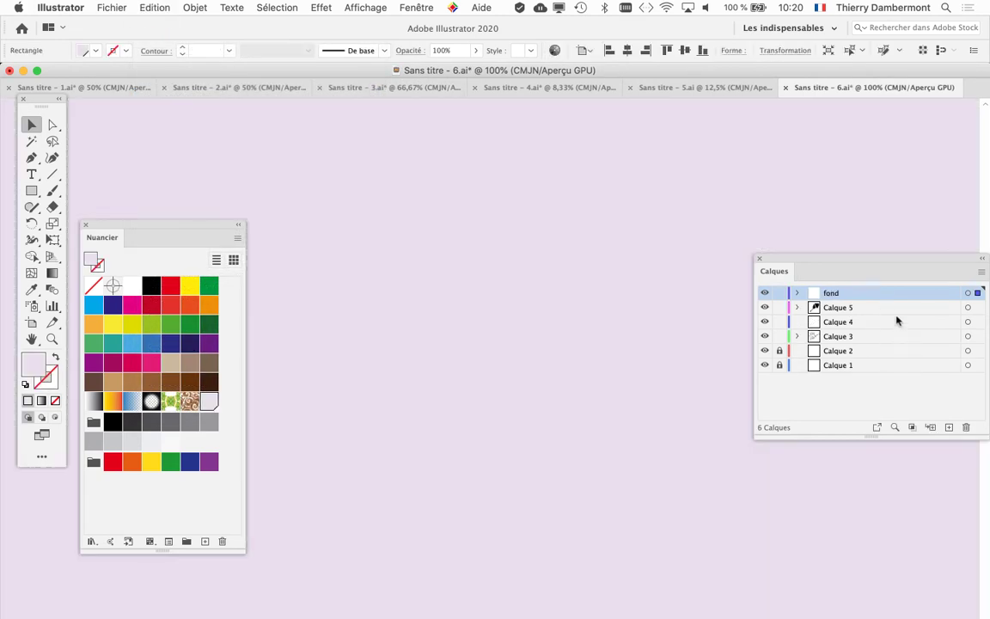
pyautogui.moveTo(867, 297); pyautogui.dragTo(862, 376)
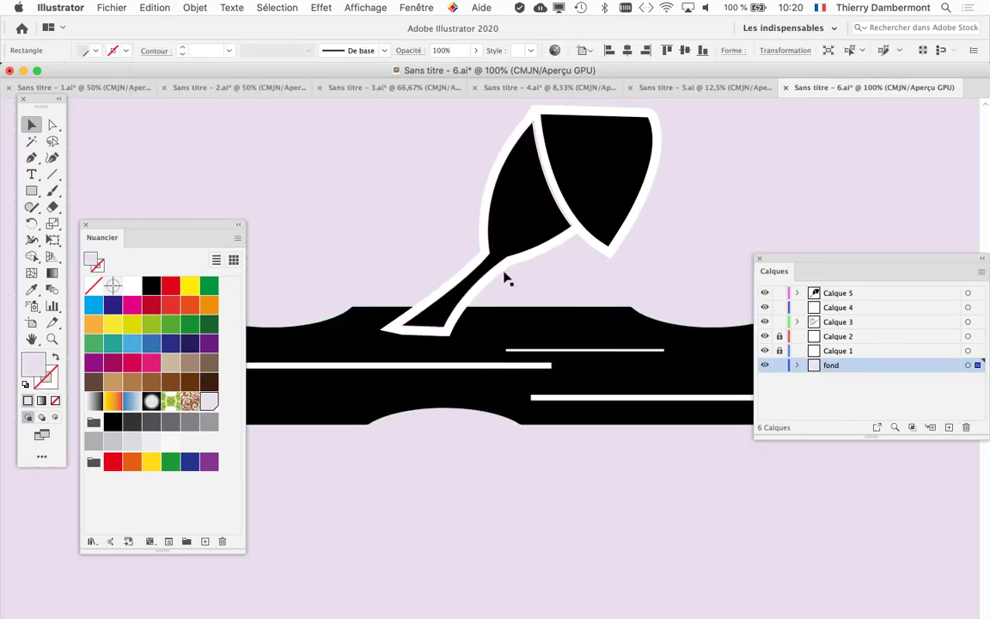
# Step: Pull the bud's two white-outlined shapes apart with Direct Selection to show their construction, and undo both moves
pyautogui.scroll(3, 529, 295)
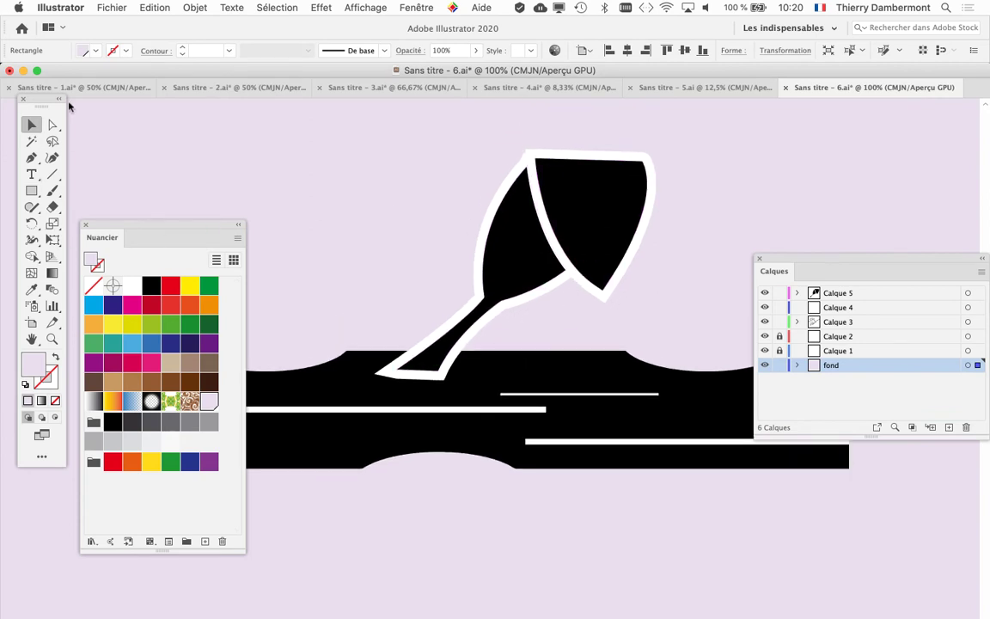
pyautogui.click(52, 124)
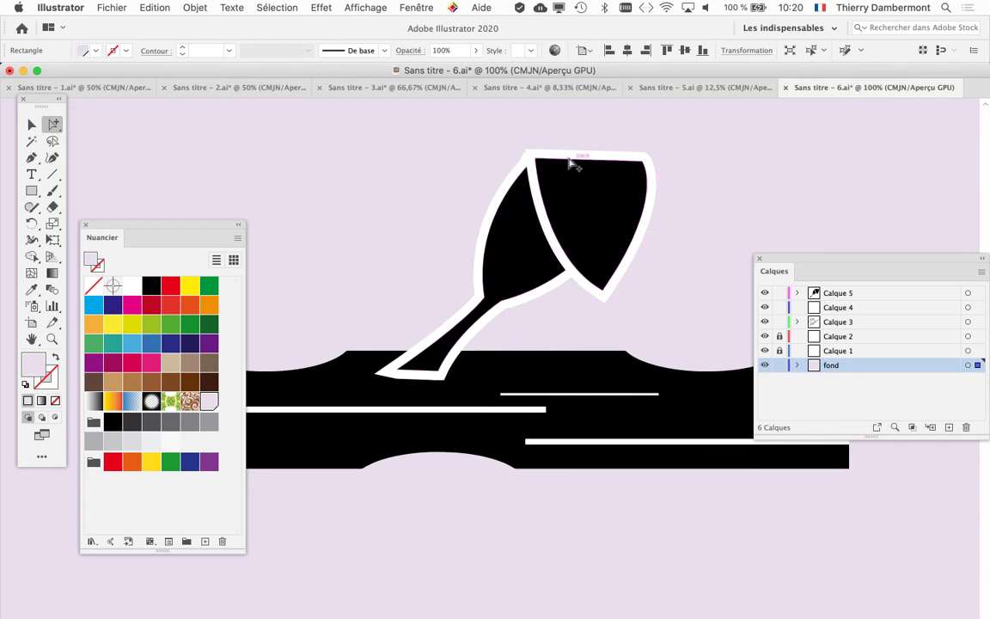
pyautogui.moveTo(574, 165); pyautogui.dragTo(728, 144)
pyautogui.click(528, 203)
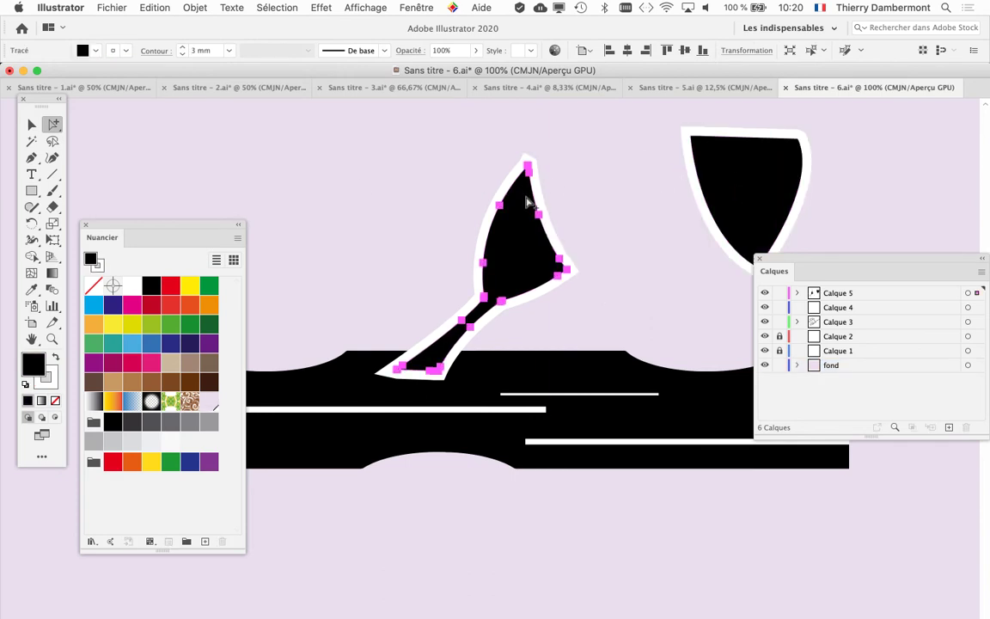
pyautogui.moveTo(528, 203); pyautogui.dragTo(398, 145)
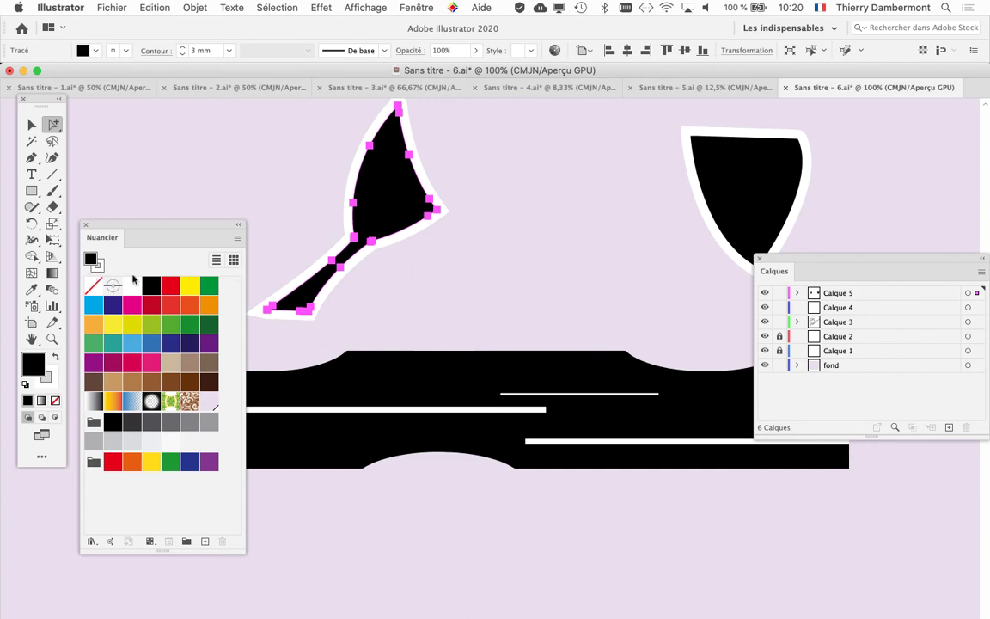
pyautogui.press('super+z')
pyautogui.press('super+z')
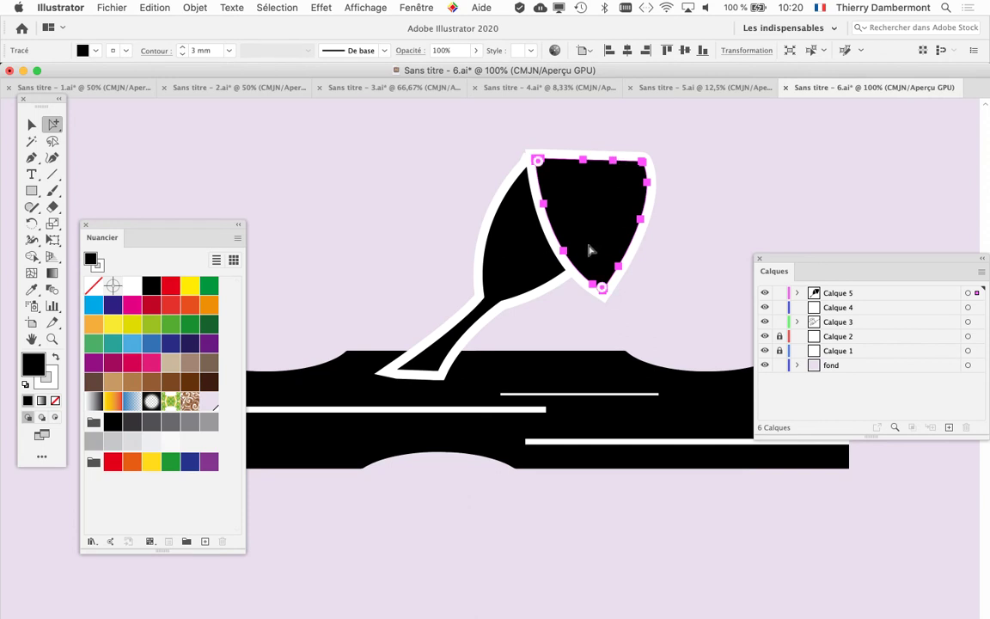
# Step: Switch to Finder and open Sans titre - 7.ai from the BRUSHES-DE-MOTIFS-dec2020 folder in Illustrator
pyautogui.press('super+minus')
pyautogui.press('super+minus')
pyautogui.press('super+minus')
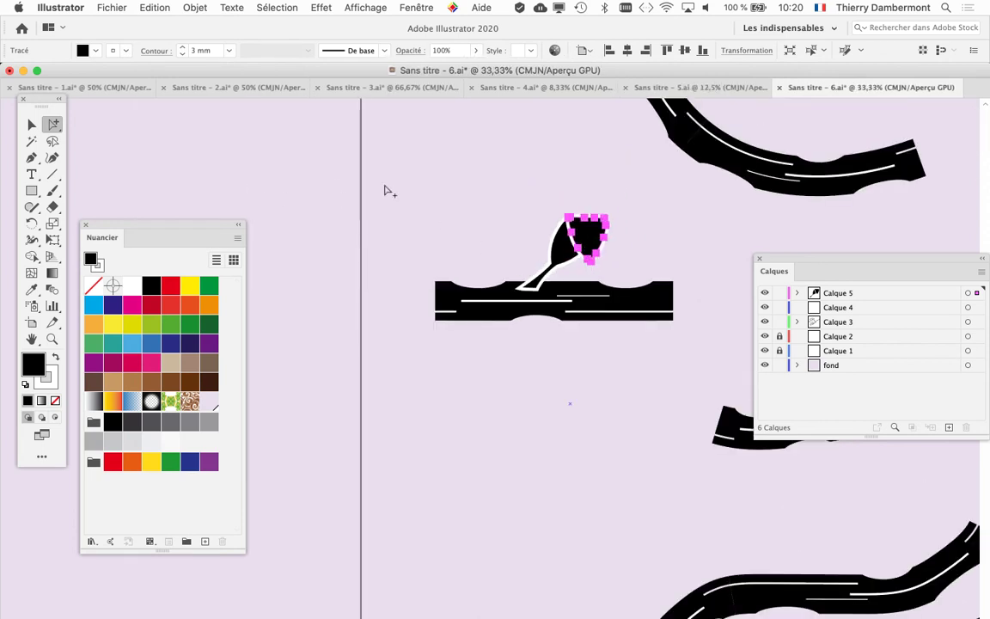
pyautogui.press('super+Tab')
pyautogui.click(443, 267)
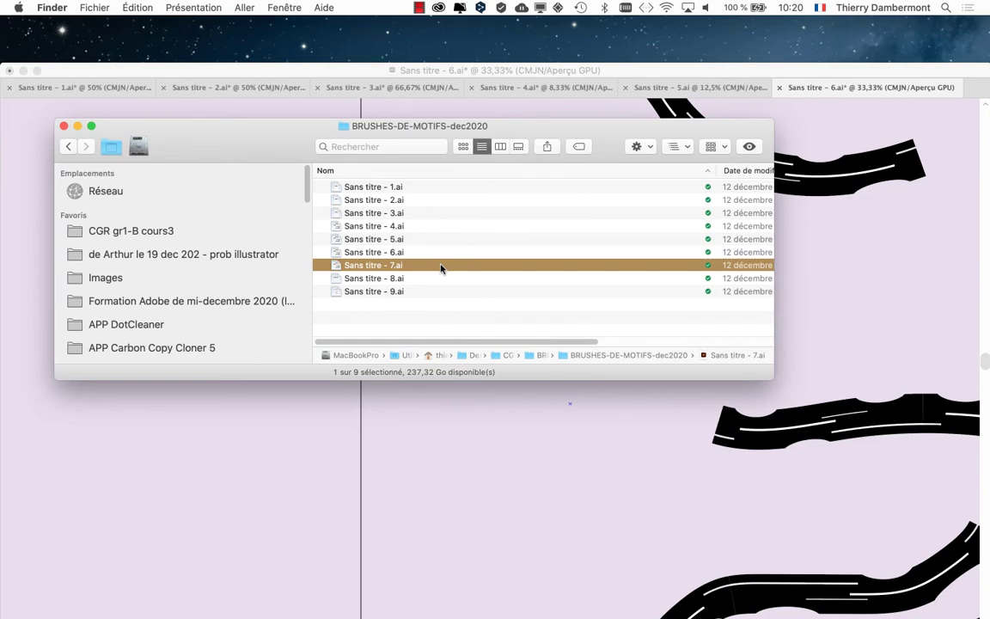
pyautogui.press('super+Tab')
pyautogui.moveTo(441, 269); pyautogui.dragTo(499, 229)
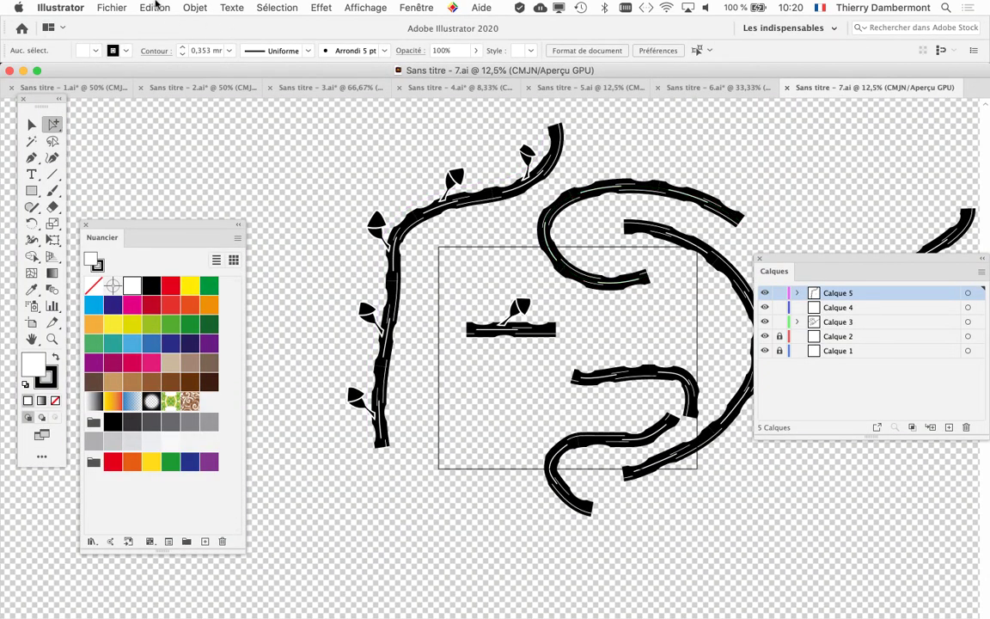
# Step: Paste the lilac background in place in Sans titre - 7 and move its fond layer beneath Calque 1
pyautogui.click(187, 6)
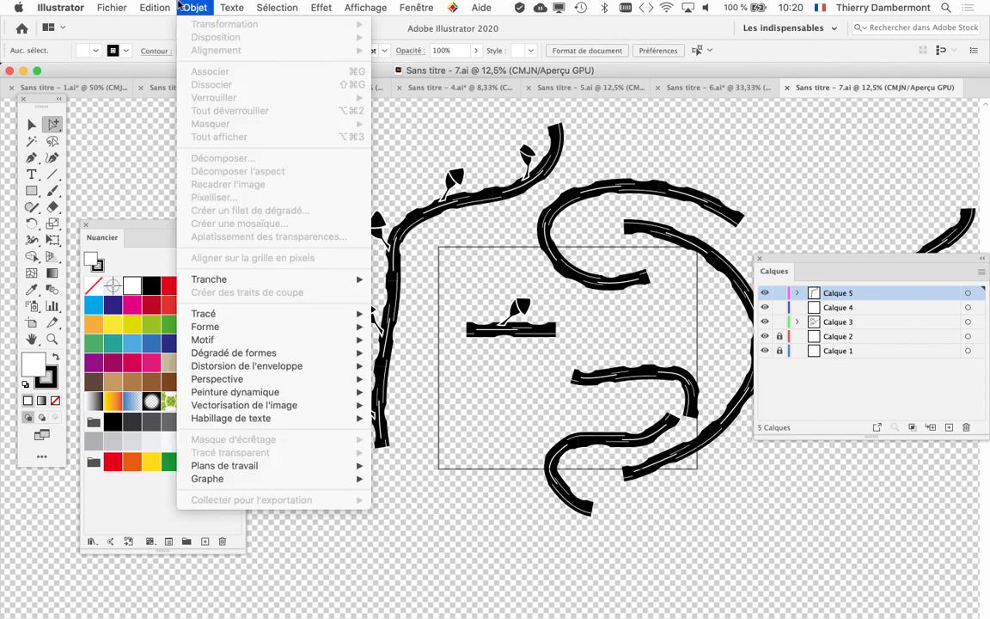
pyautogui.moveTo(151, 7)
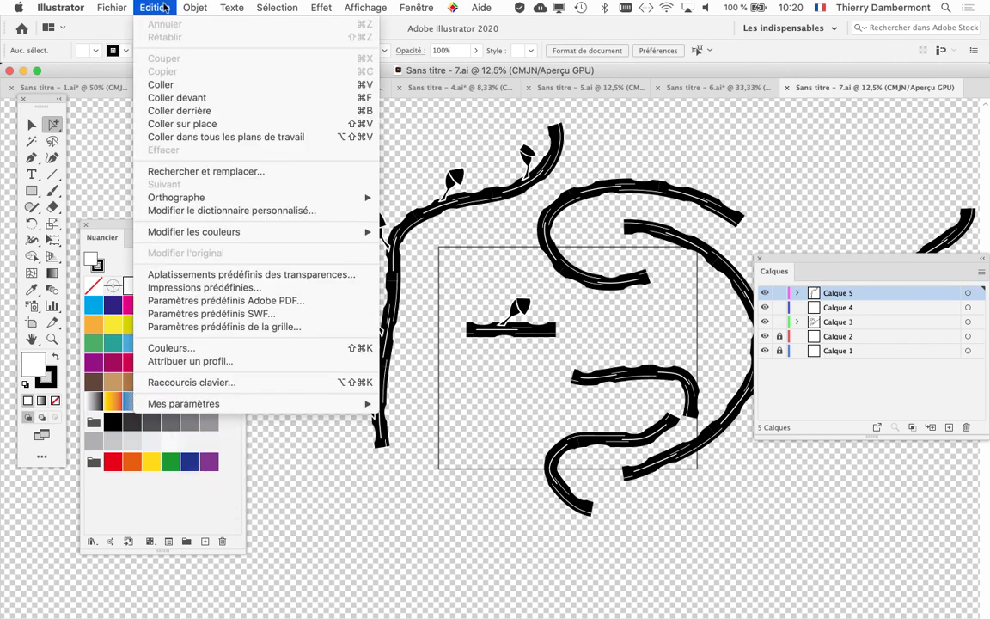
pyautogui.click(207, 129)
pyautogui.moveTo(842, 292); pyautogui.dragTo(859, 376)
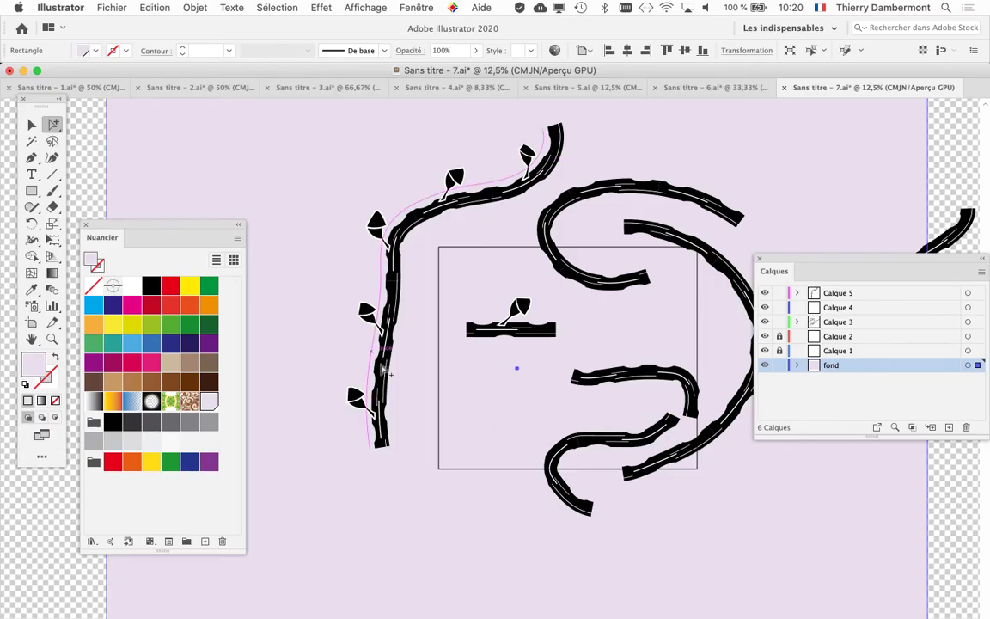
# Step: Examine how the motif with the white-outlined bud repeats along the curved stroke beside the artboard
pyautogui.scroll(5, 391, 244)
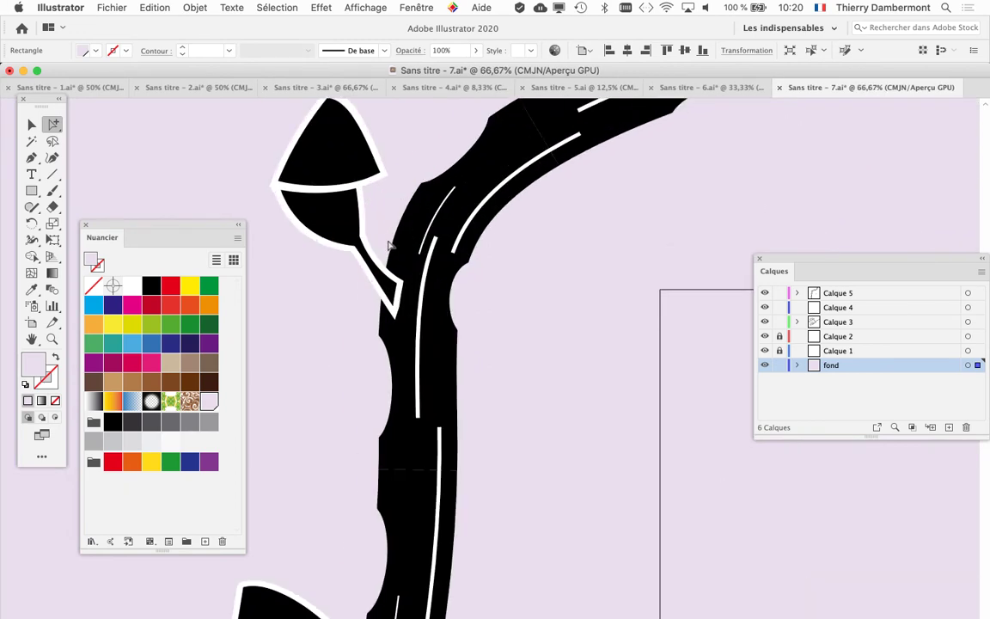
pyautogui.scroll(-1, 476, 255)
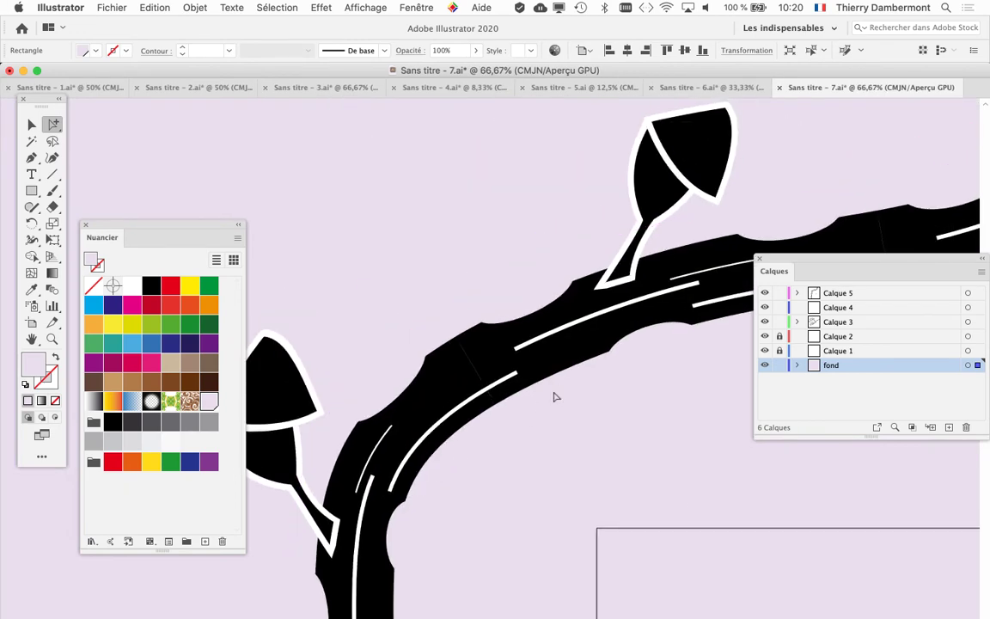
pyautogui.scroll(-1, 554, 398)
pyautogui.scroll(-1, 544, 400)
pyautogui.scroll(-3, 498, 361)
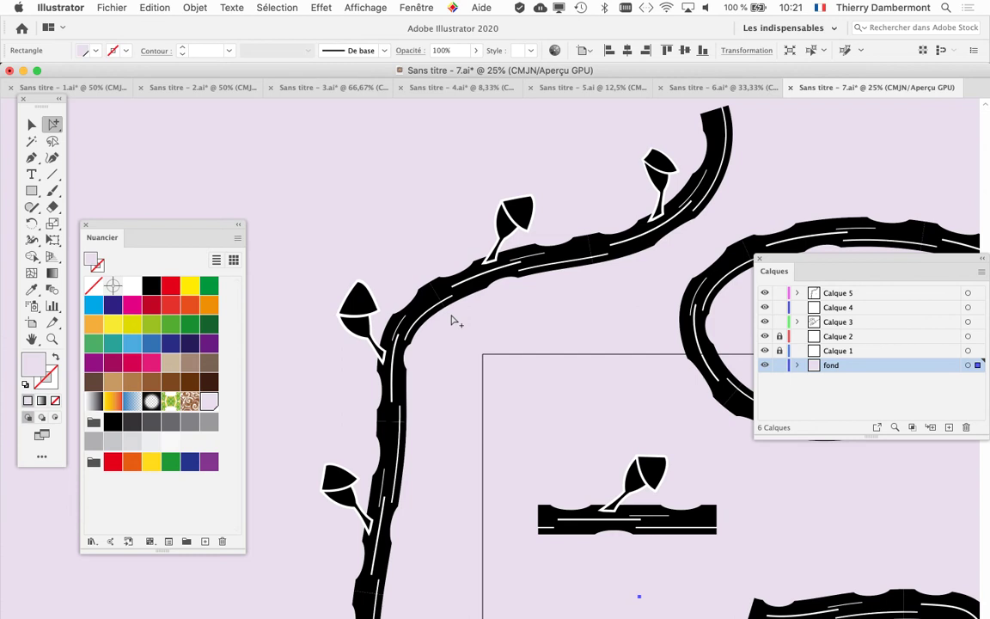
# Step: Switch to Finder and open Sans titre - 8.ai from the BRUSHES-DE-MOTIFS-dec2020 folder
pyautogui.press('super+Tab')
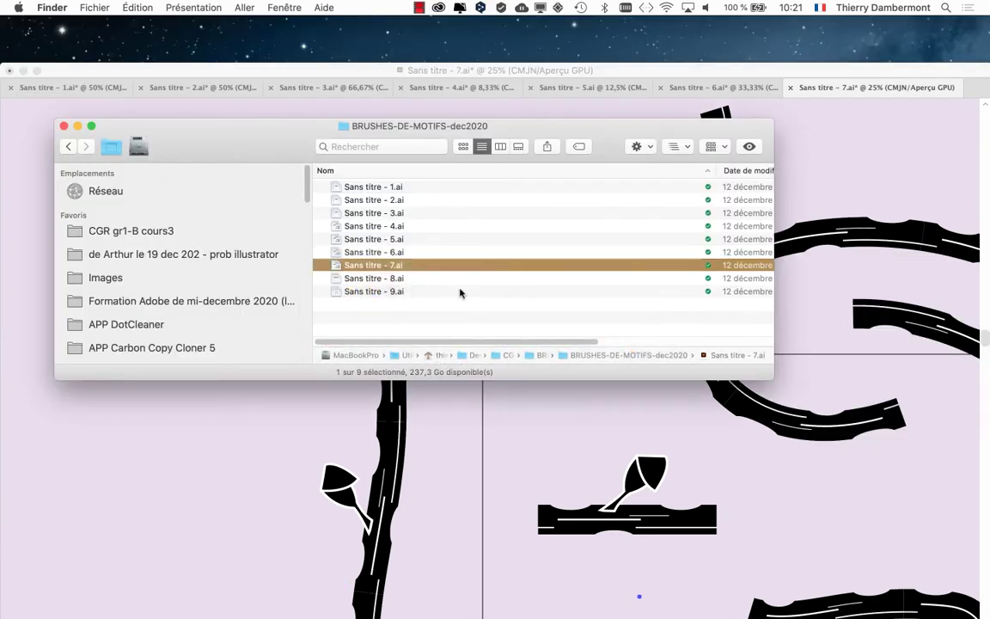
pyautogui.click(438, 279)
pyautogui.press('super+o')
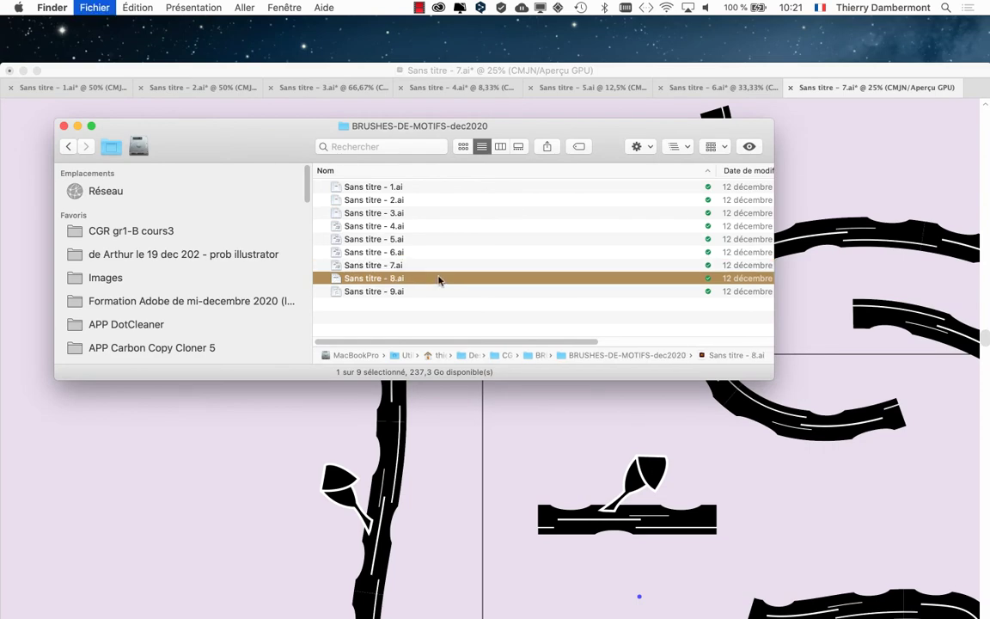
# Step: Examine the doubled road motif in Sans titre - 8, checking the bud, the leaf and the seam between the two segments
pyautogui.press('super+minus')
pyautogui.press('super+minus')
pyautogui.press('super+minus')
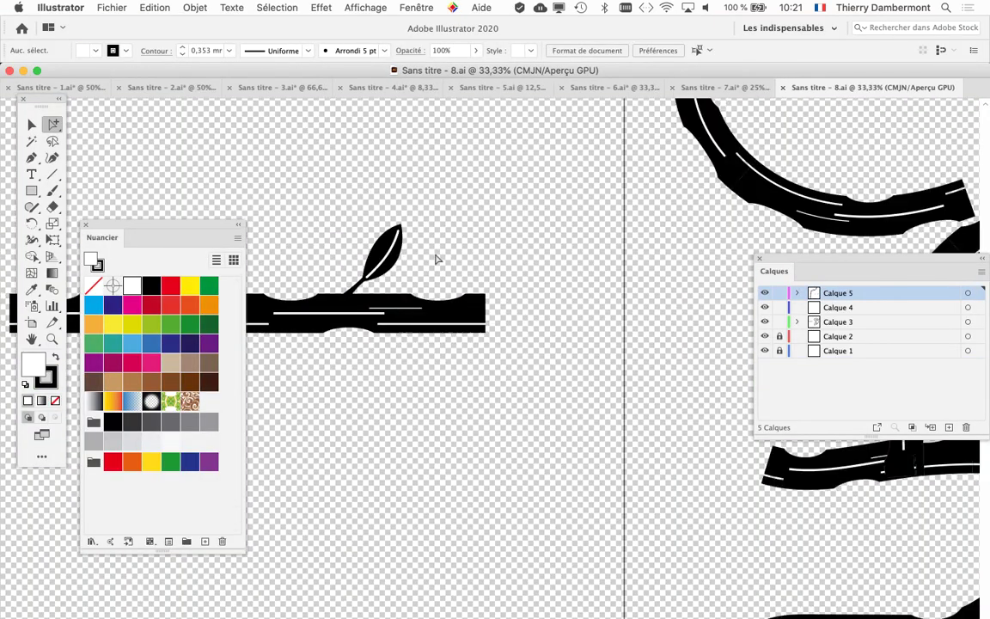
pyautogui.hscroll(-3, 467, 232)
pyautogui.scroll(-2, 467, 232)
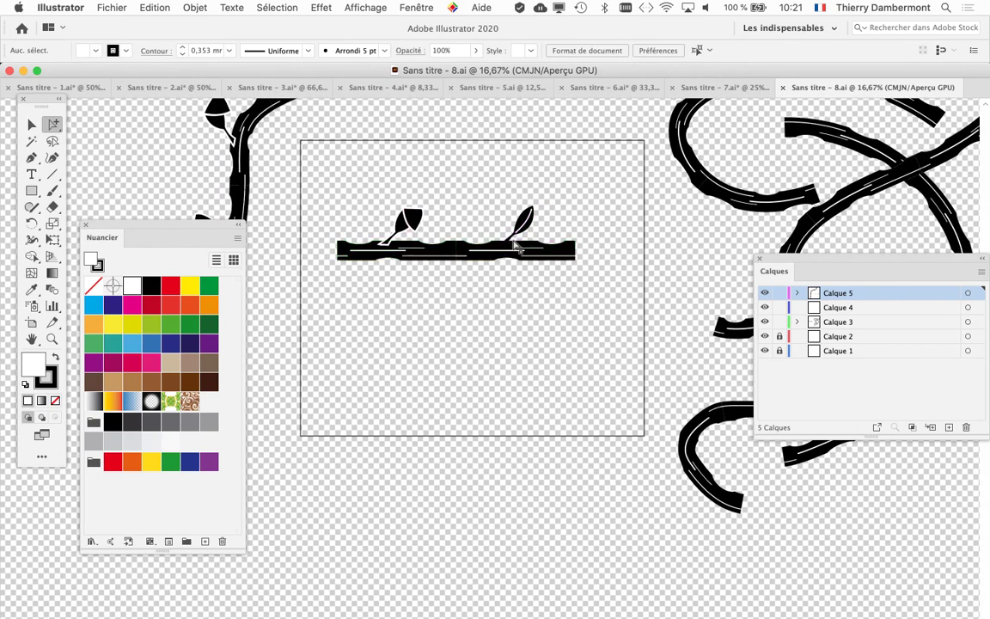
pyautogui.scroll(4, 505, 247)
pyautogui.scroll(-1, 534, 241)
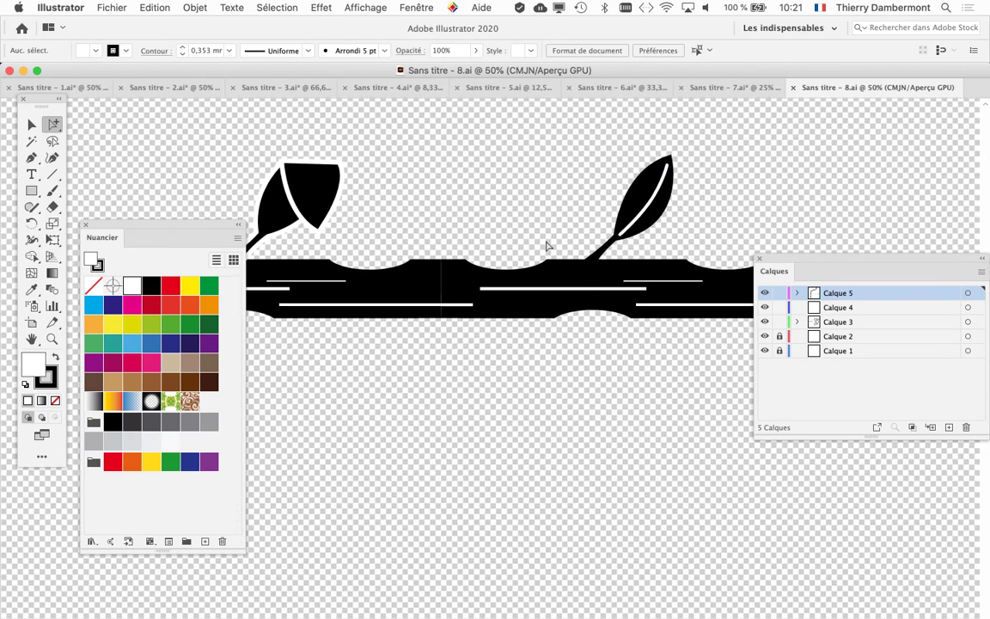
pyautogui.hscroll(-2, 535, 249)
pyautogui.scroll(-4, 535, 251)
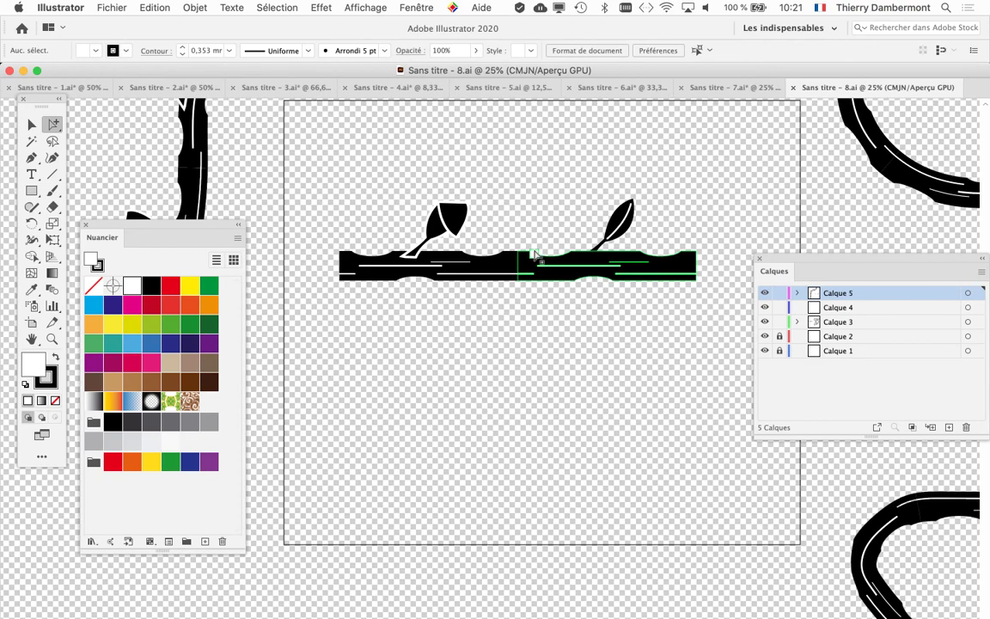
# Step: Switch to Finder and open Sans titre - 9.ai from the BRUSHES-DE-MOTIFS-dec2020 folder in Illustrator
pyautogui.press('super+Tab')
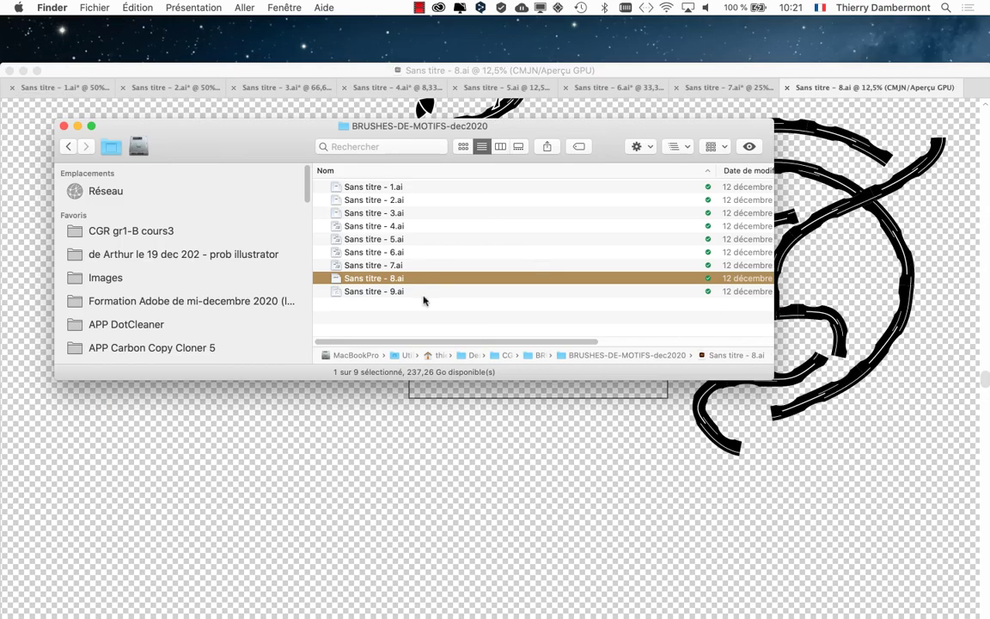
pyautogui.click(423, 290)
pyautogui.press('super+o')
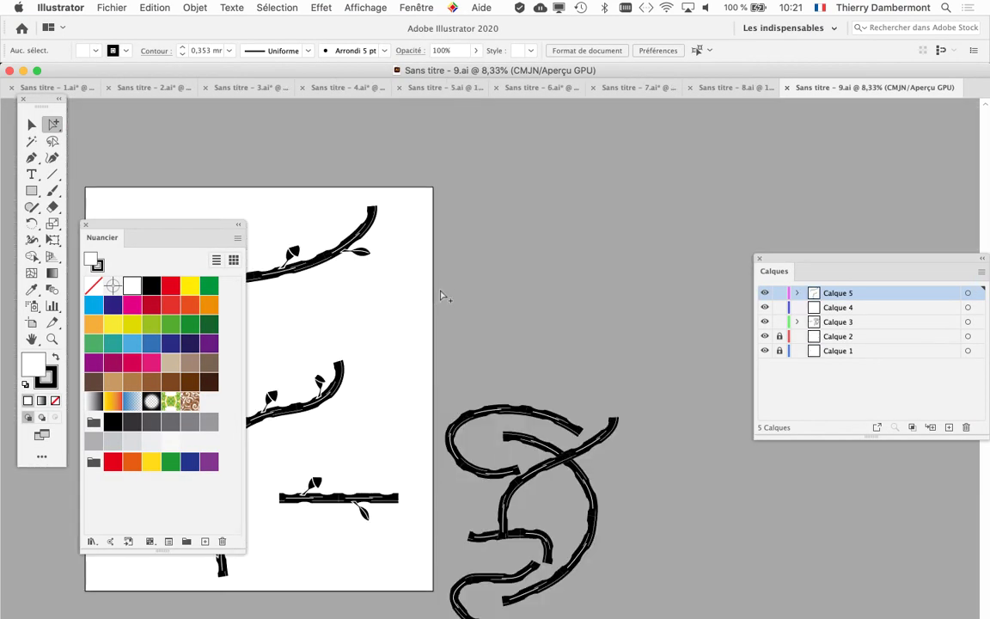
# Step: Examine how the motif with a bud above and a leaf below repeats along the curved branch, comparing it with the straight source motif
pyautogui.moveTo(378, 322); pyautogui.dragTo(663, 222)
pyautogui.moveTo(533, 239); pyautogui.dragTo(393, 288)
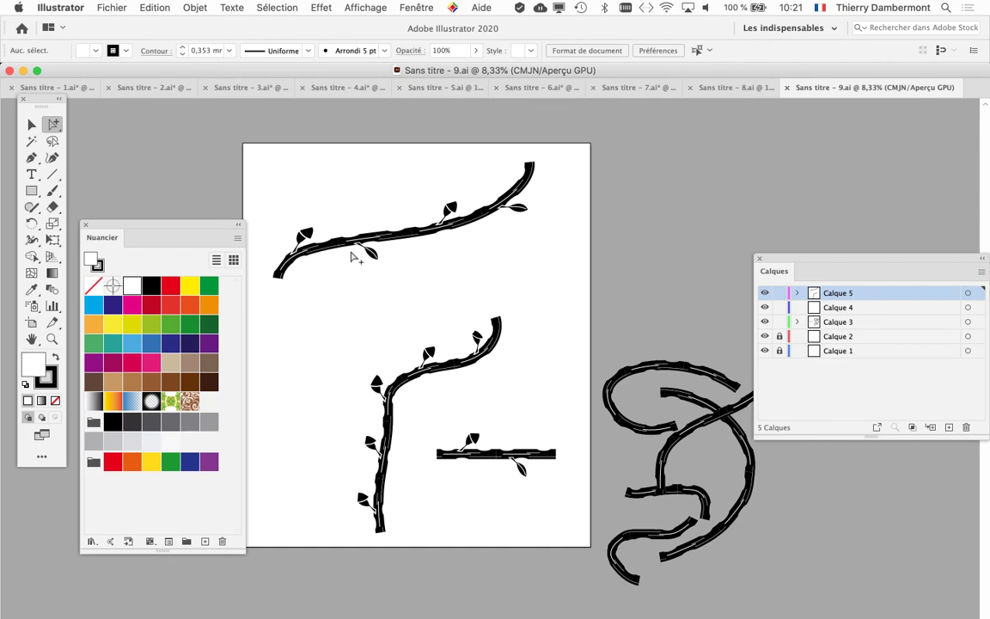
pyautogui.scroll(-1, 361, 257)
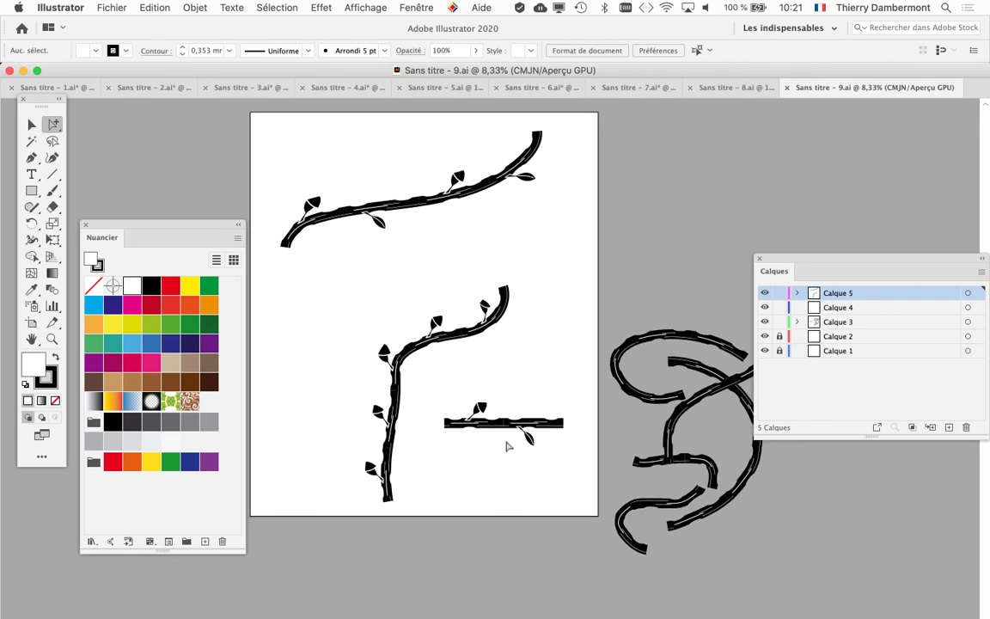
pyautogui.keyDown('alt'); pyautogui.scroll(5, 508, 441); pyautogui.keyUp('alt')
pyautogui.scroll(-4, 546, 436)
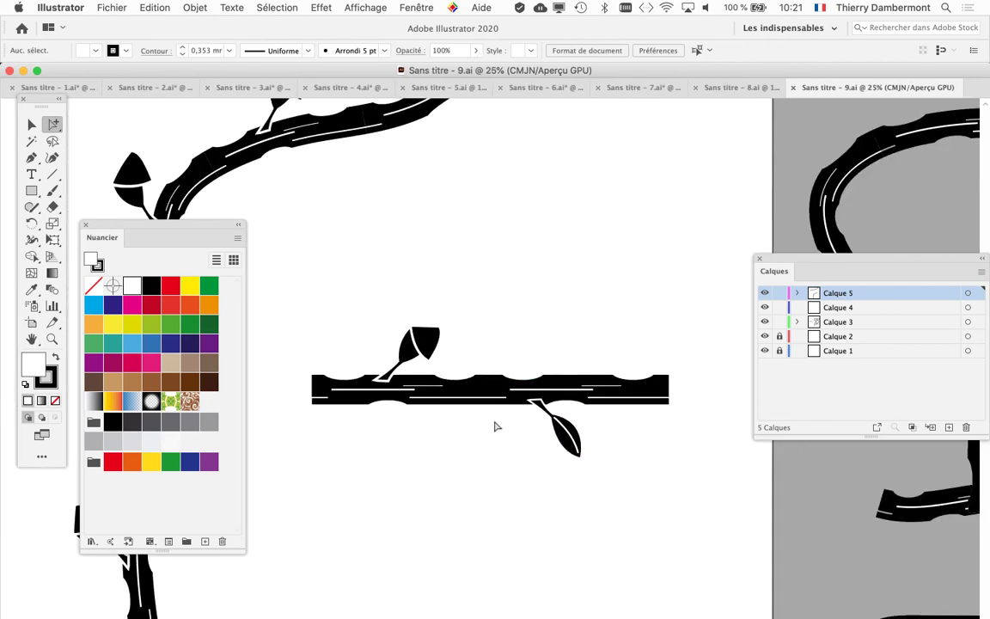
pyautogui.scroll(3, 285, 210)
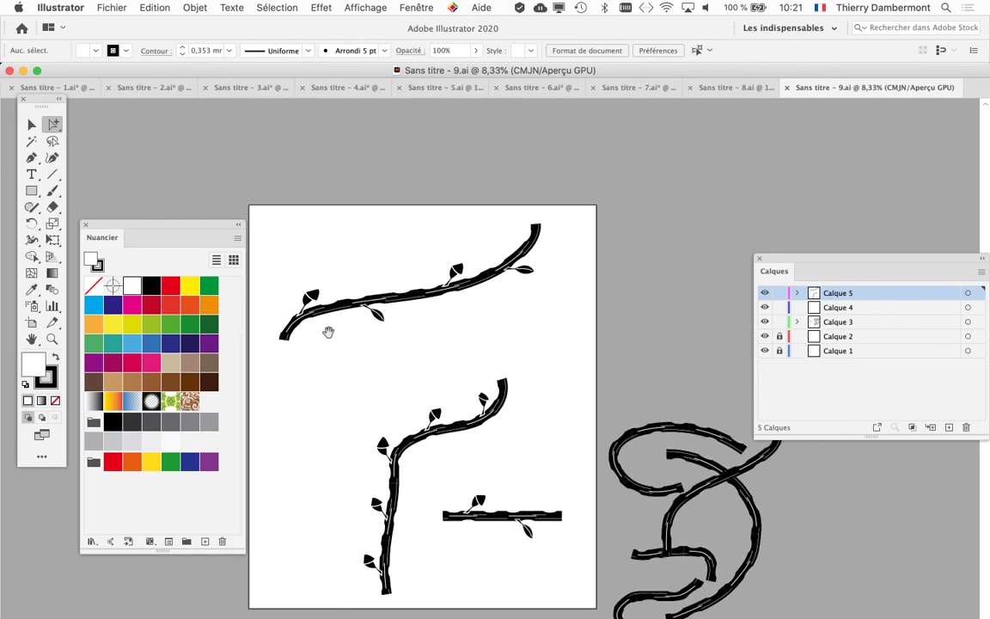
pyautogui.keyDown('alt'); pyautogui.scroll(5, 302, 322); pyautogui.keyUp('alt')
pyautogui.scroll(7, 529, 537)
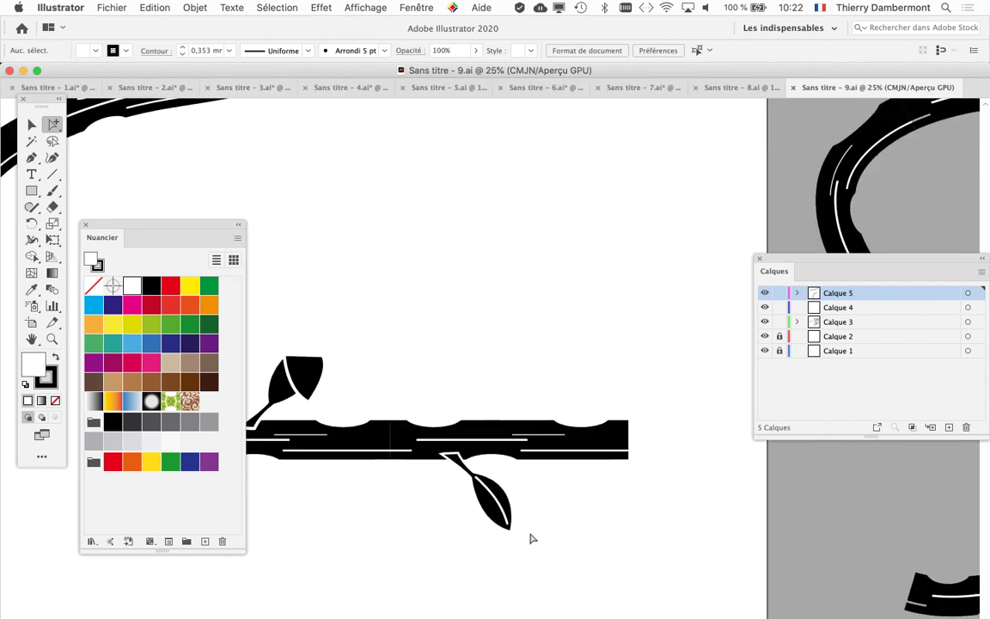
# Step: Try moving the leaf's white central vein off the leaf with the Direct Selection tool, undo the move and deselect it
pyautogui.moveTo(52, 124); pyautogui.dragTo(86, 112)
pyautogui.moveTo(404, 396); pyautogui.dragTo(498, 426)
pyautogui.press('super+z')
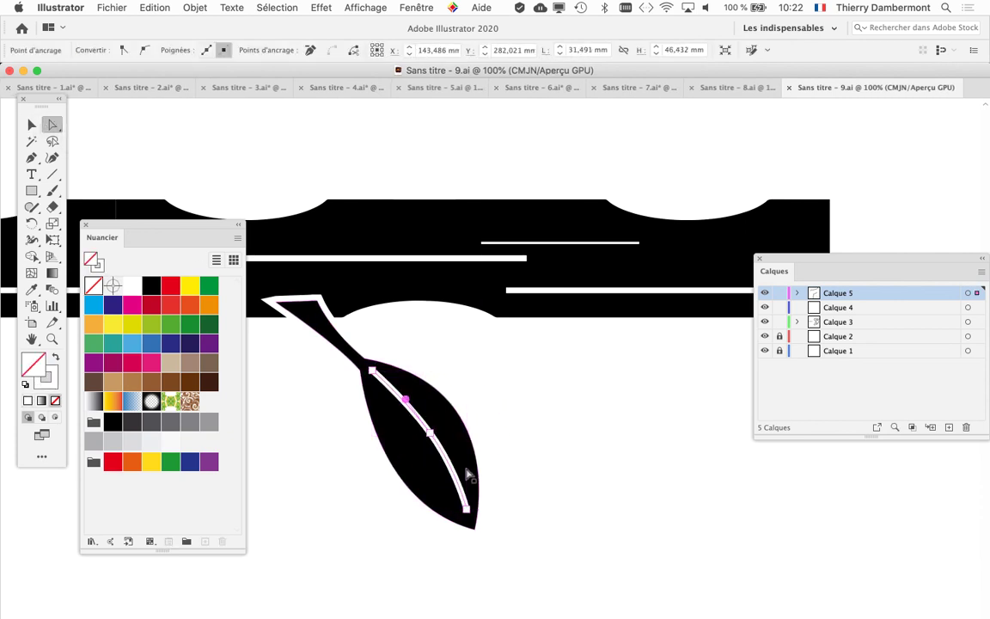
pyautogui.click(522, 400)
pyautogui.scroll(-5, 518, 408)
pyautogui.scroll(-4, 518, 407)
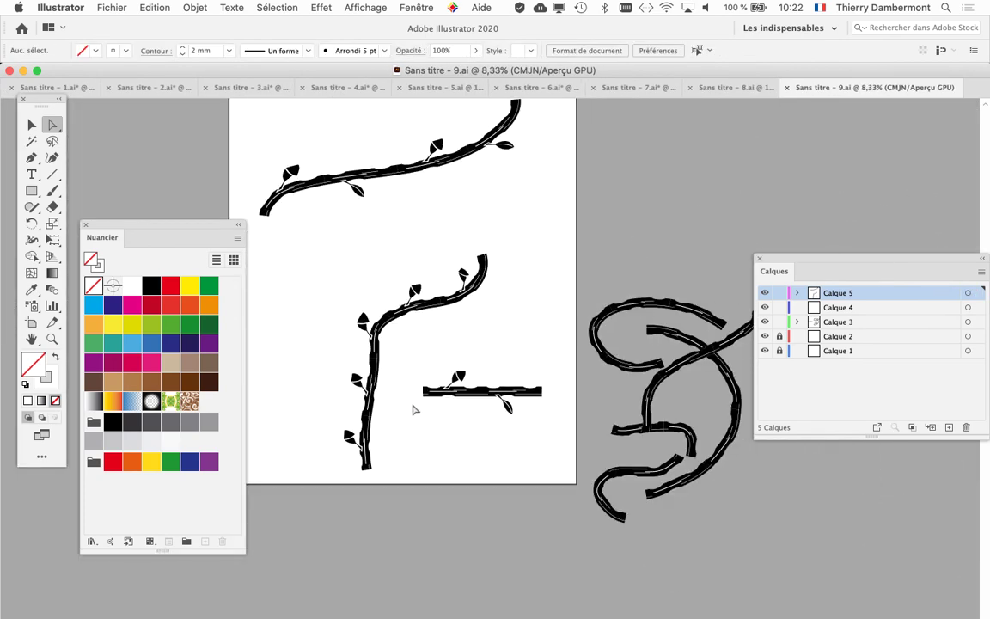